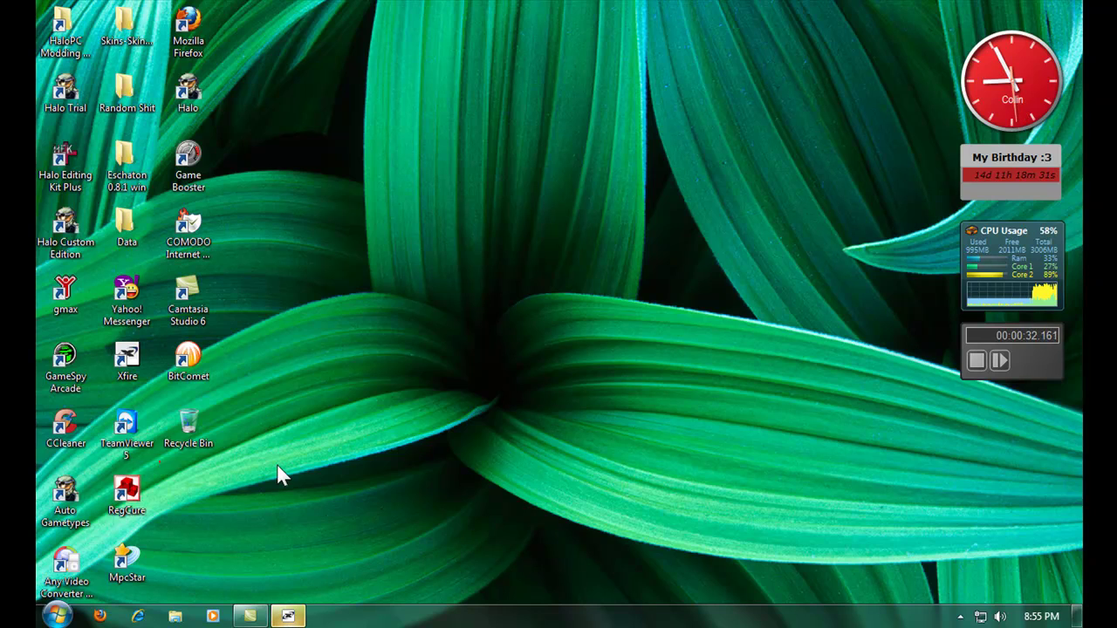
Step: Glance at the waiting chat window and minimize it again
{"action": "left_click", "coordinate": [288, 616]}
{"action": "left_click", "coordinate": [288, 616]}
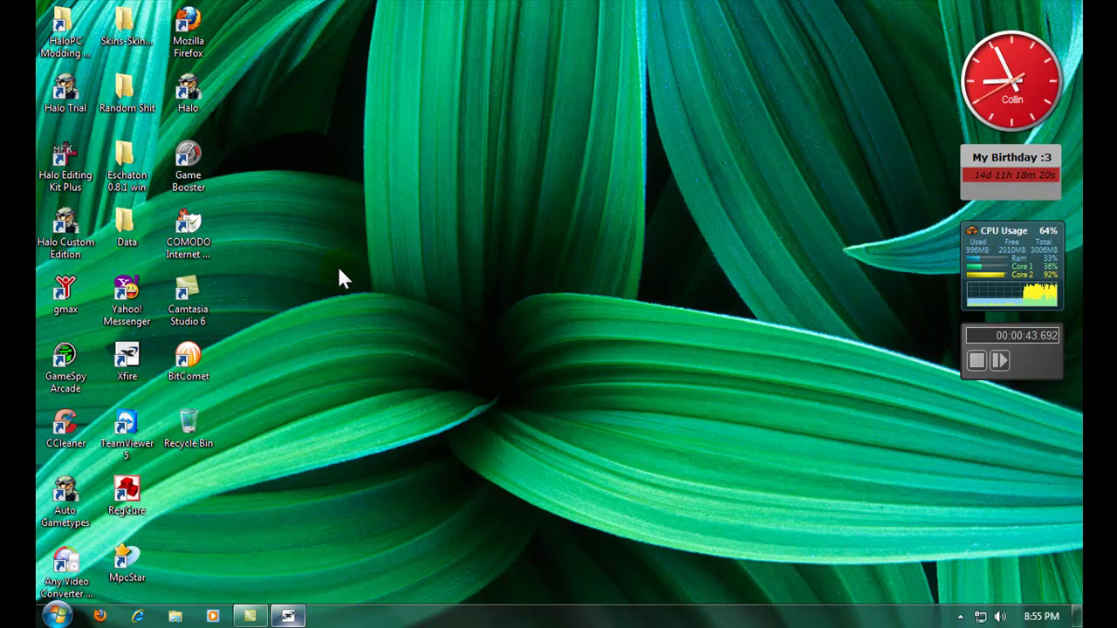
{"action": "left_click", "coordinate": [248, 252]}
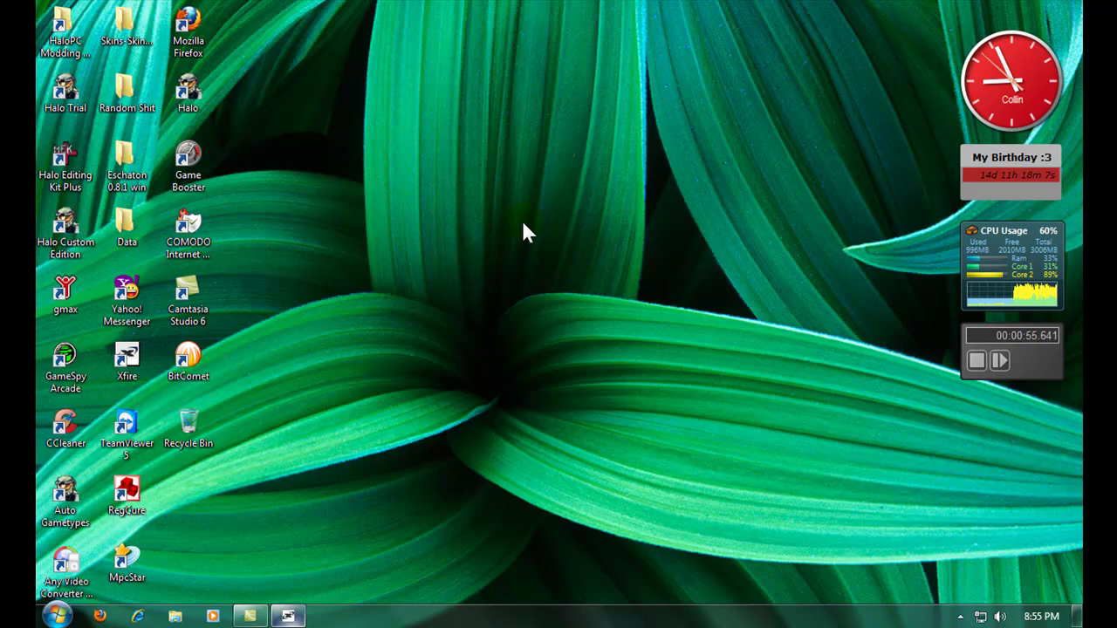
Step: Apply the Super Saiyan 3 Sapien theme from Personalize, then close Personalization
{"action": "right_click", "coordinate": [479, 296]}
{"action": "left_click", "coordinate": [559, 546]}
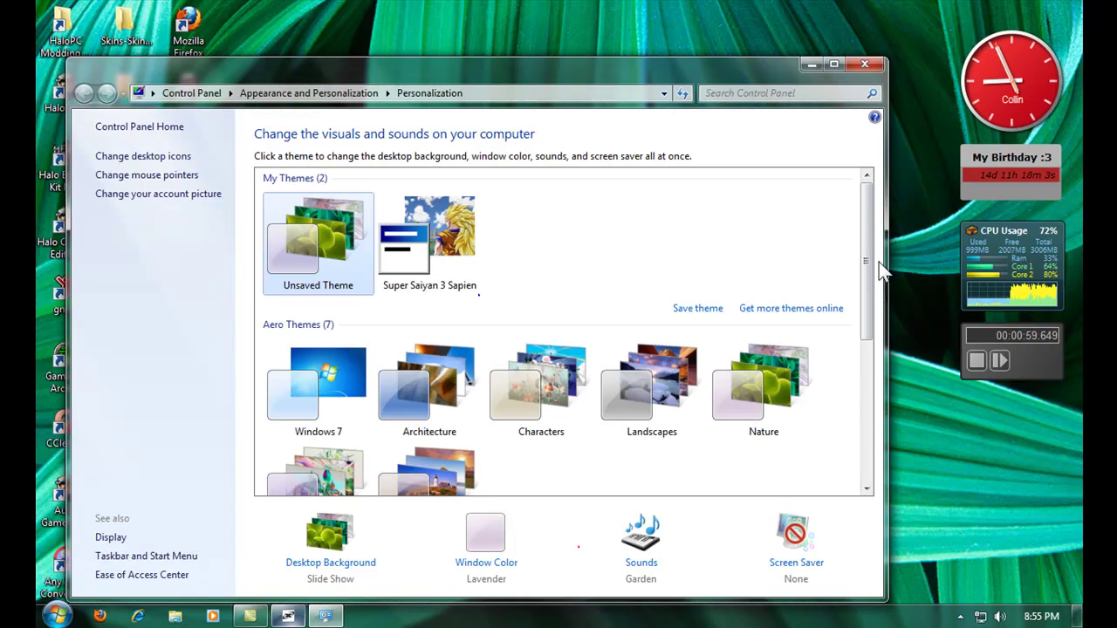
{"action": "left_click", "coordinate": [440, 249]}
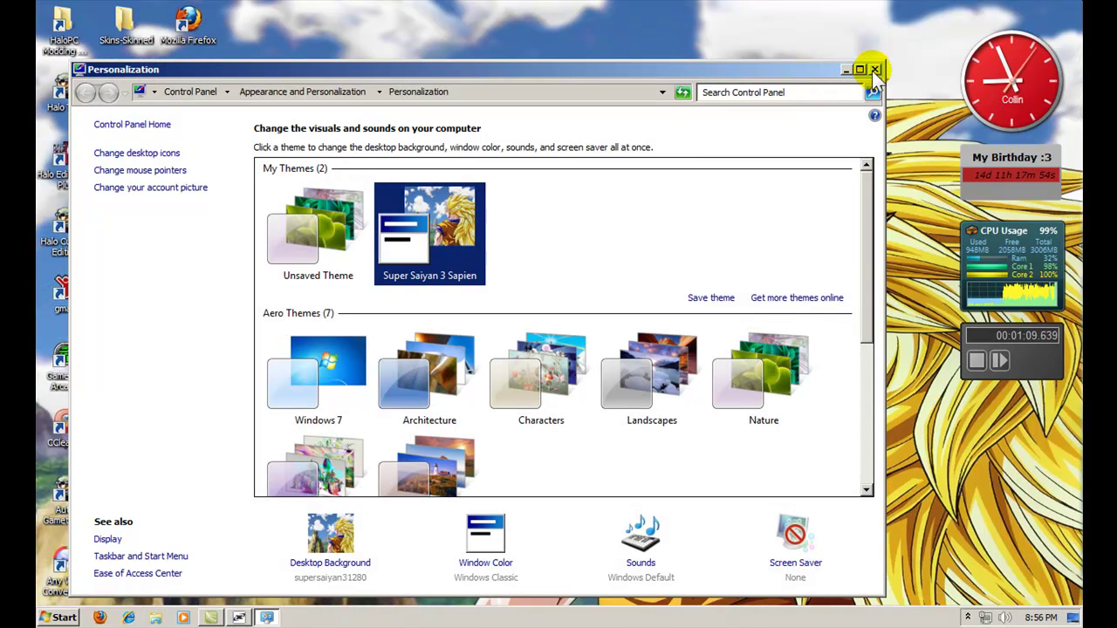
{"action": "left_click", "coordinate": [875, 70]}
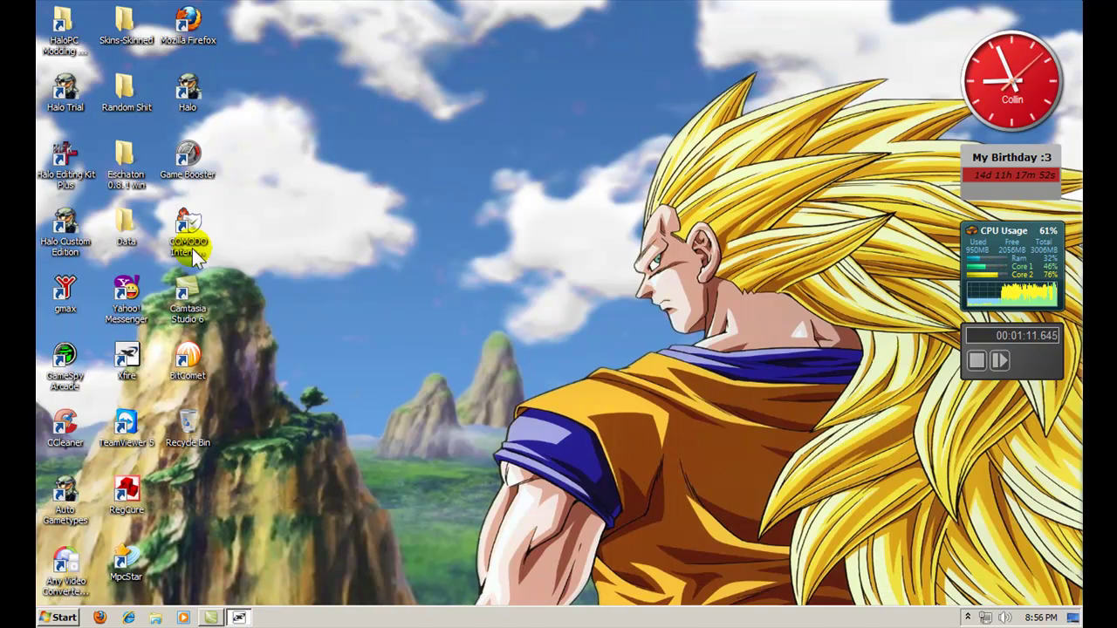
Step: Launch Halo Editing Kit Plus from its desktop shortcut
{"action": "left_click", "coordinate": [63, 175]}
{"action": "left_click", "coordinate": [63, 165]}
{"action": "left_click", "coordinate": [59, 159]}
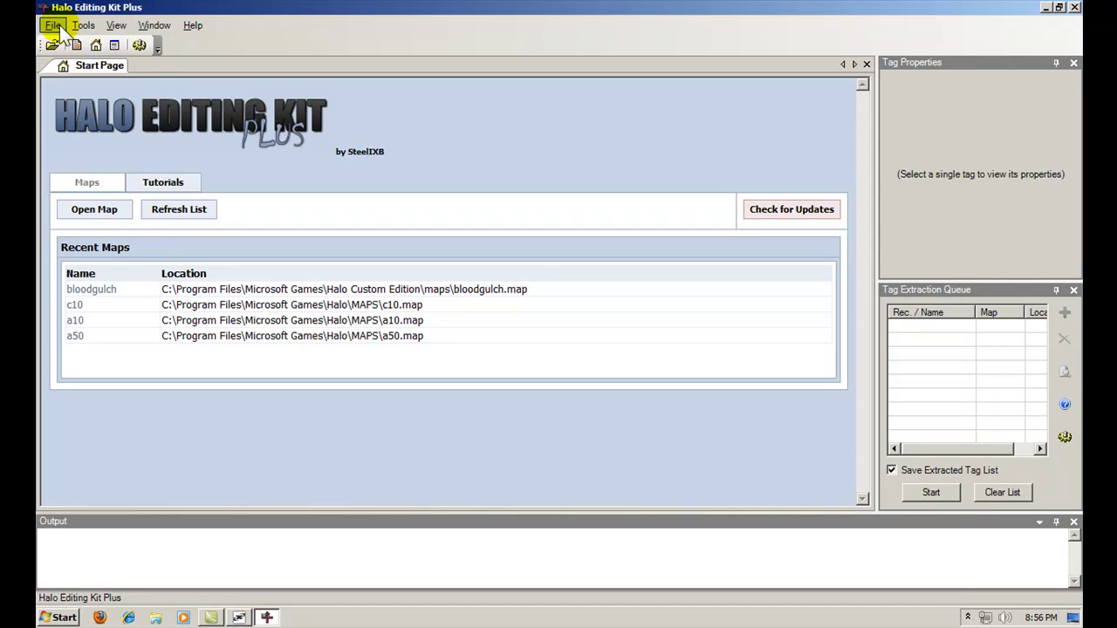
Step: Browse File > Open to Microsoft Games\Halo Custom Edition\maps, decline the chat invite, and cancel
{"action": "left_click", "coordinate": [58, 31]}
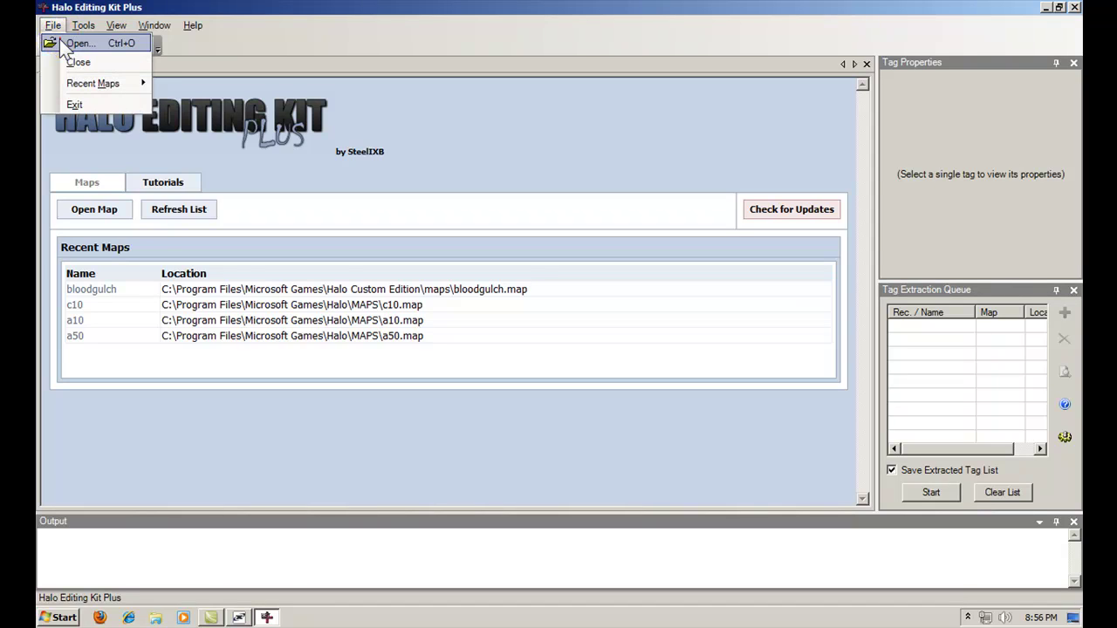
{"action": "left_click", "coordinate": [62, 42]}
{"action": "left_click", "coordinate": [458, 126]}
{"action": "left_click", "coordinate": [485, 259]}
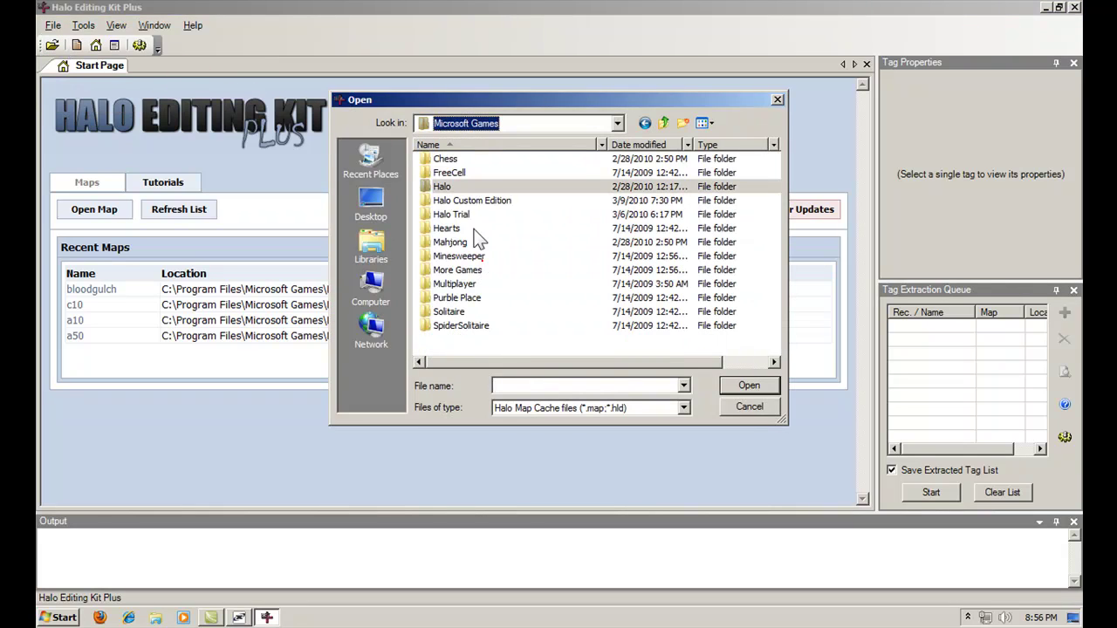
{"action": "double_click", "coordinate": [467, 201]}
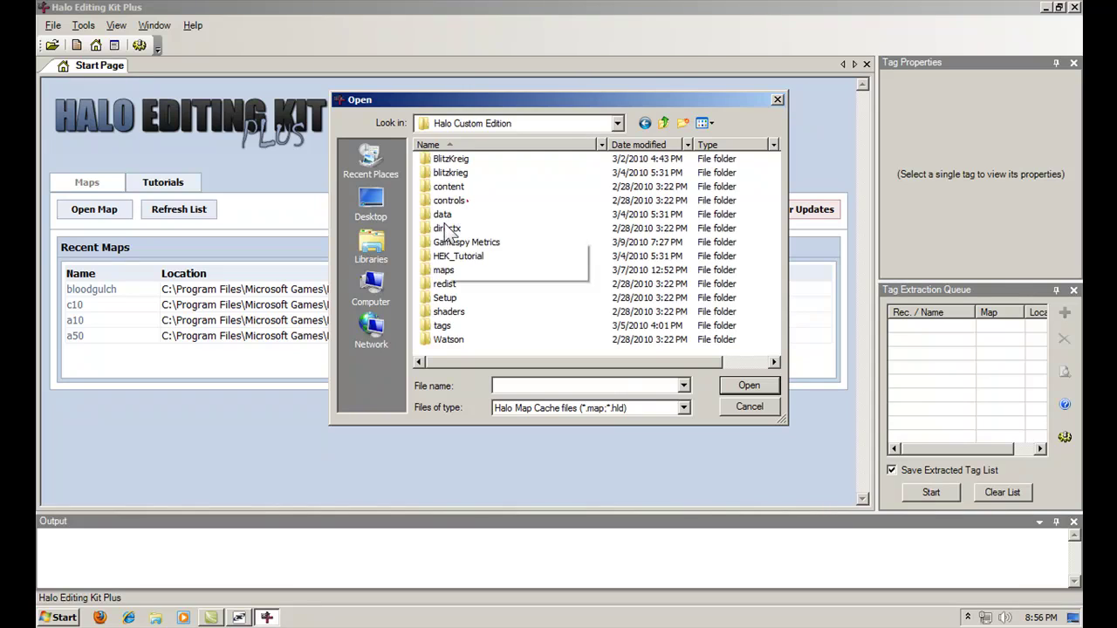
{"action": "double_click", "coordinate": [445, 269]}
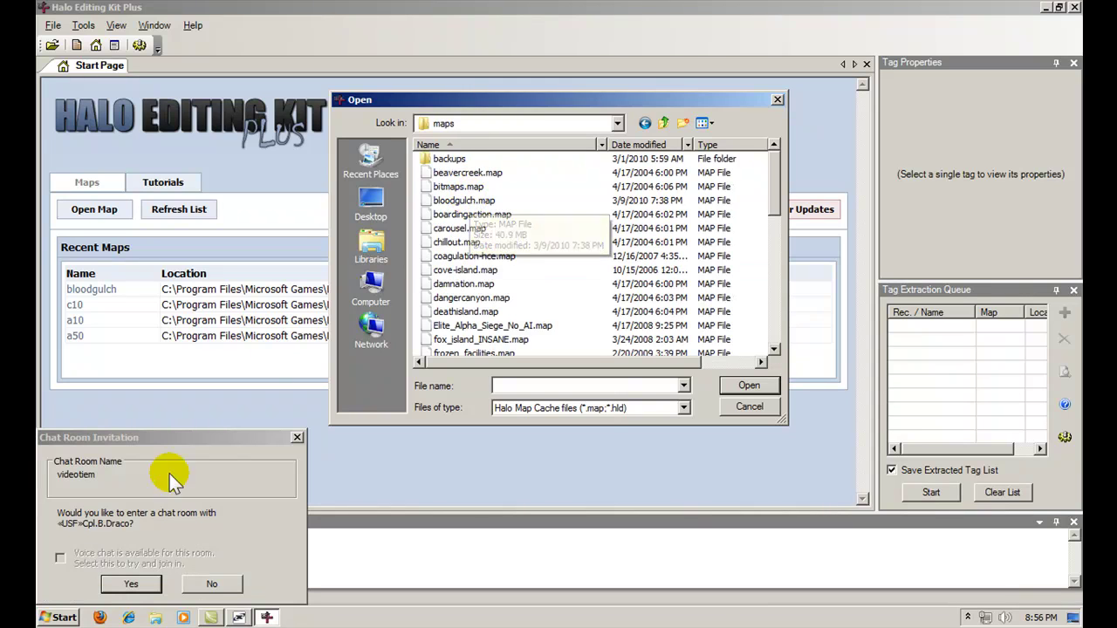
{"action": "left_click", "coordinate": [214, 584]}
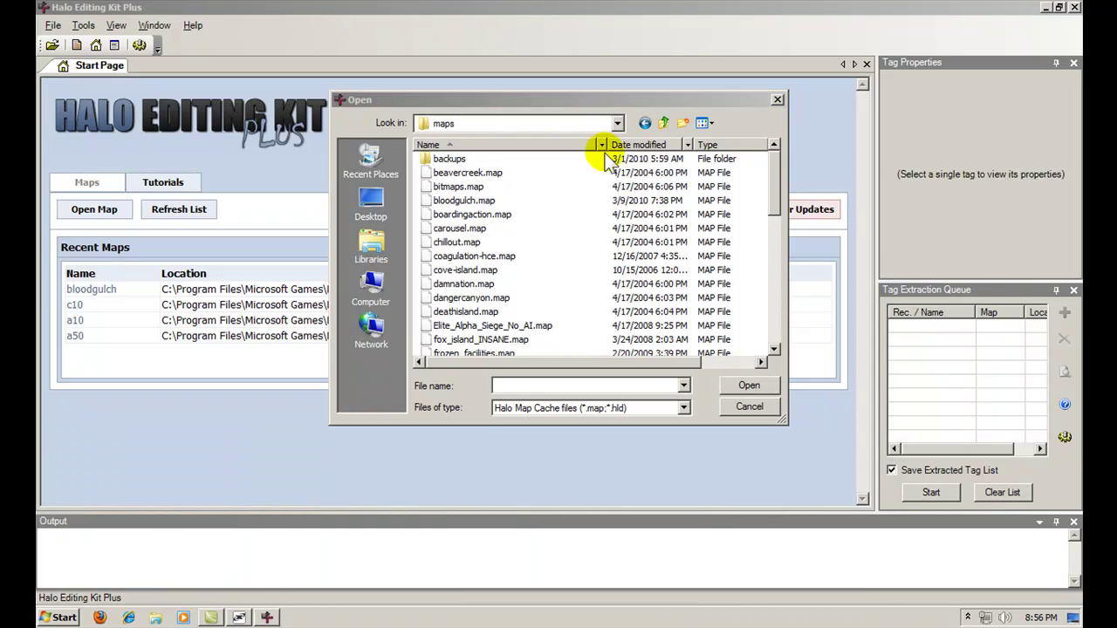
{"action": "left_click", "coordinate": [776, 100]}
Step: Open the Halo Custom Edition maps\backups folder via the shortcut's file location
{"action": "left_click", "coordinate": [1046, 7]}
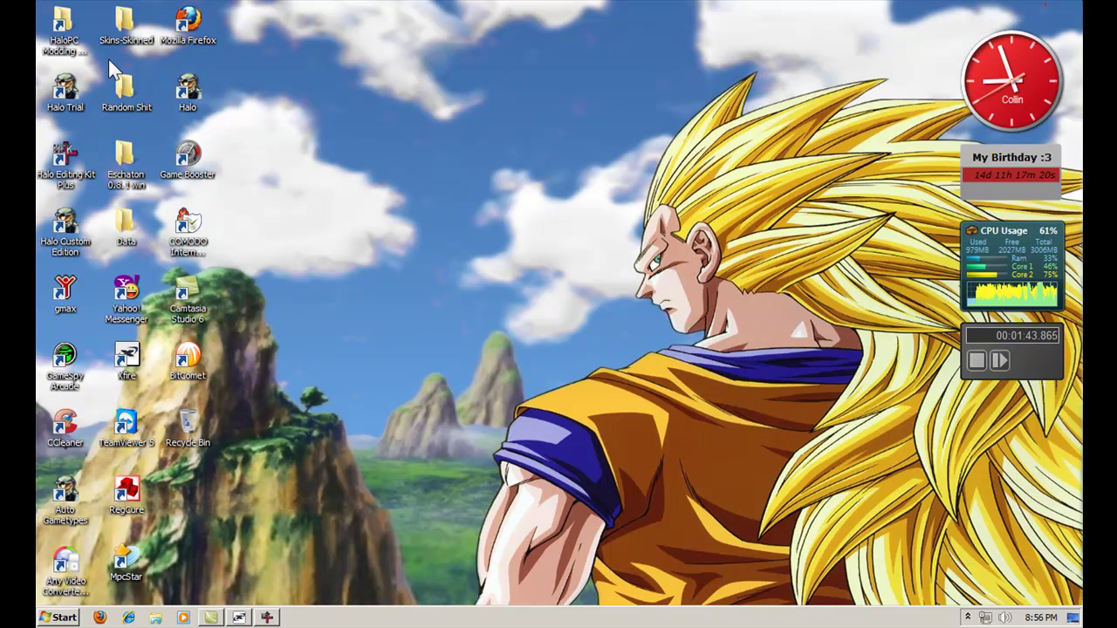
{"action": "right_click", "coordinate": [76, 215]}
{"action": "left_click", "coordinate": [127, 250]}
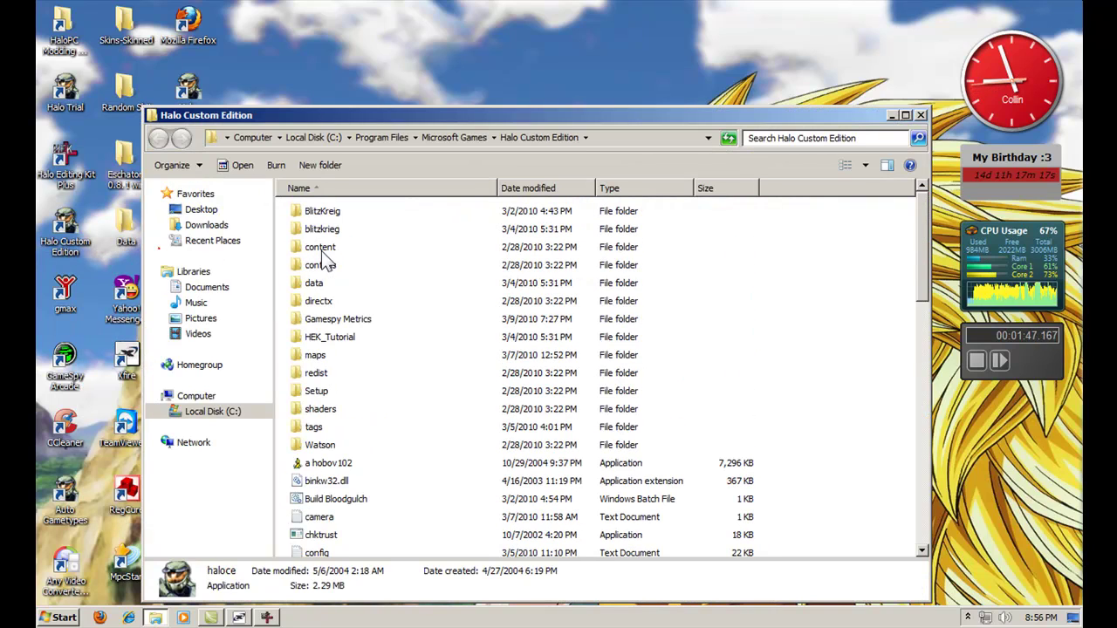
{"action": "double_click", "coordinate": [314, 354]}
{"action": "double_click", "coordinate": [319, 213]}
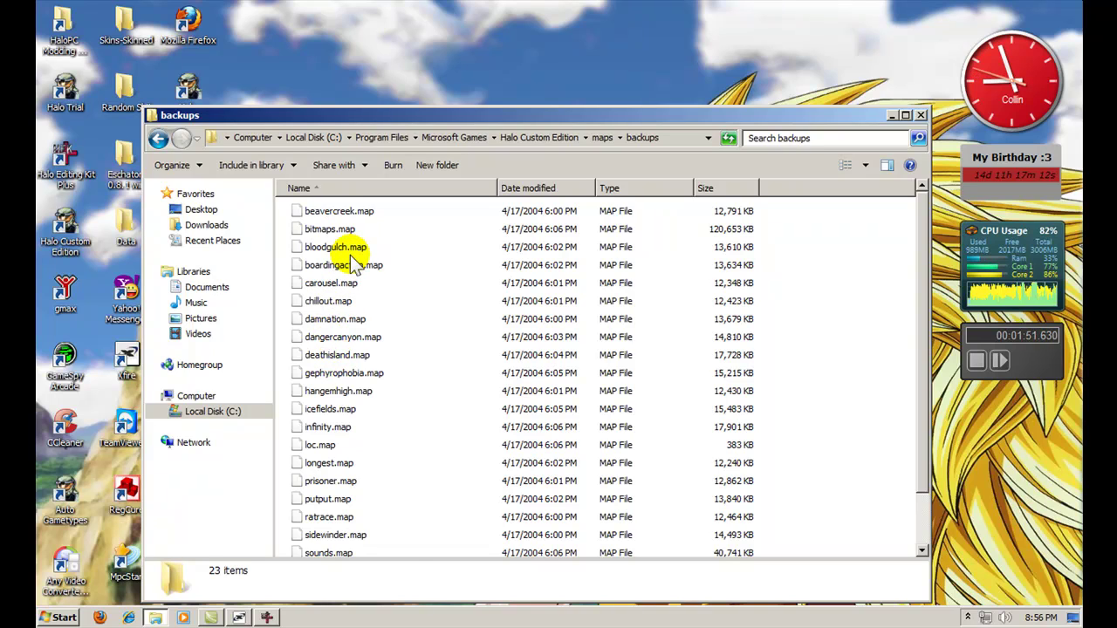
Step: Copy the backup bloodgulch.map into maps, replacing the existing file
{"action": "right_click", "coordinate": [345, 249]}
{"action": "left_click", "coordinate": [370, 429]}
{"action": "key", "text": "BackSpace"}
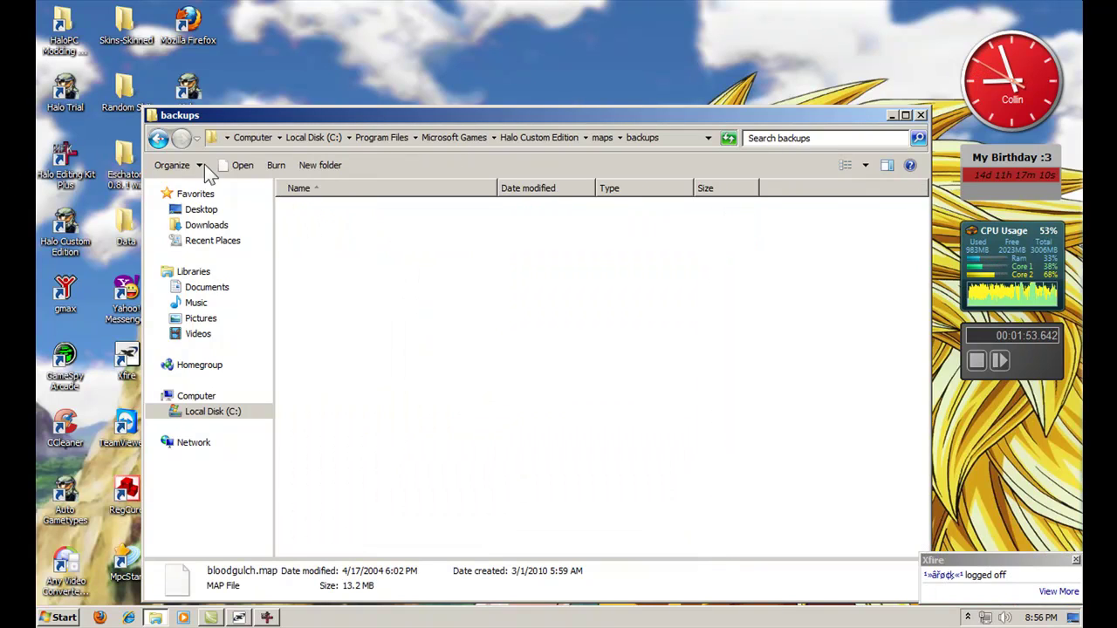
{"action": "right_click", "coordinate": [813, 264]}
{"action": "left_click", "coordinate": [838, 357]}
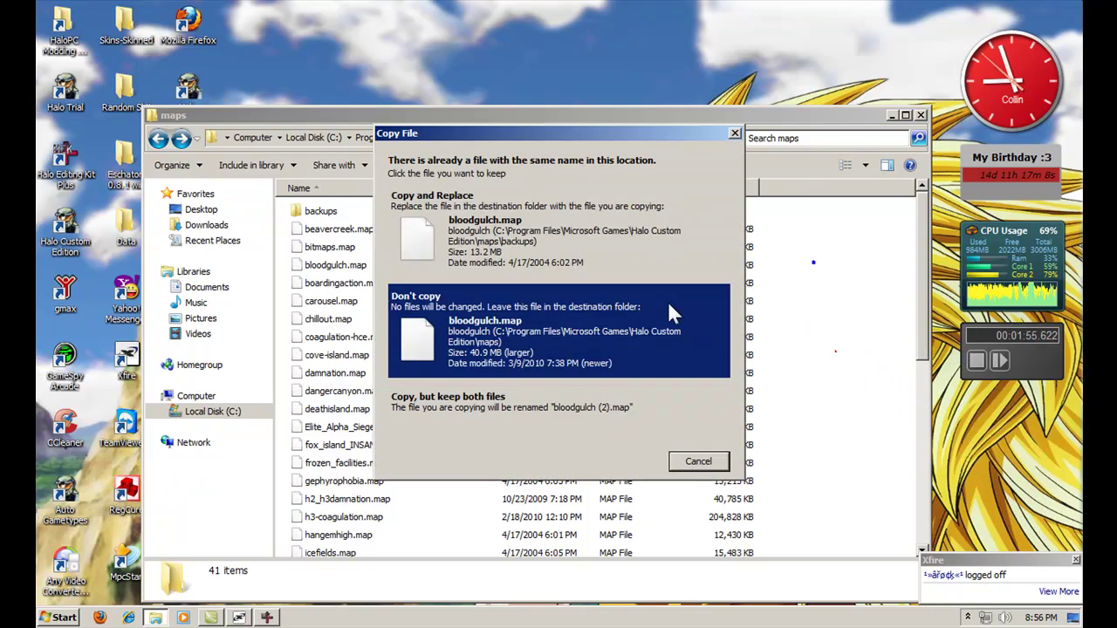
{"action": "left_click", "coordinate": [663, 194]}
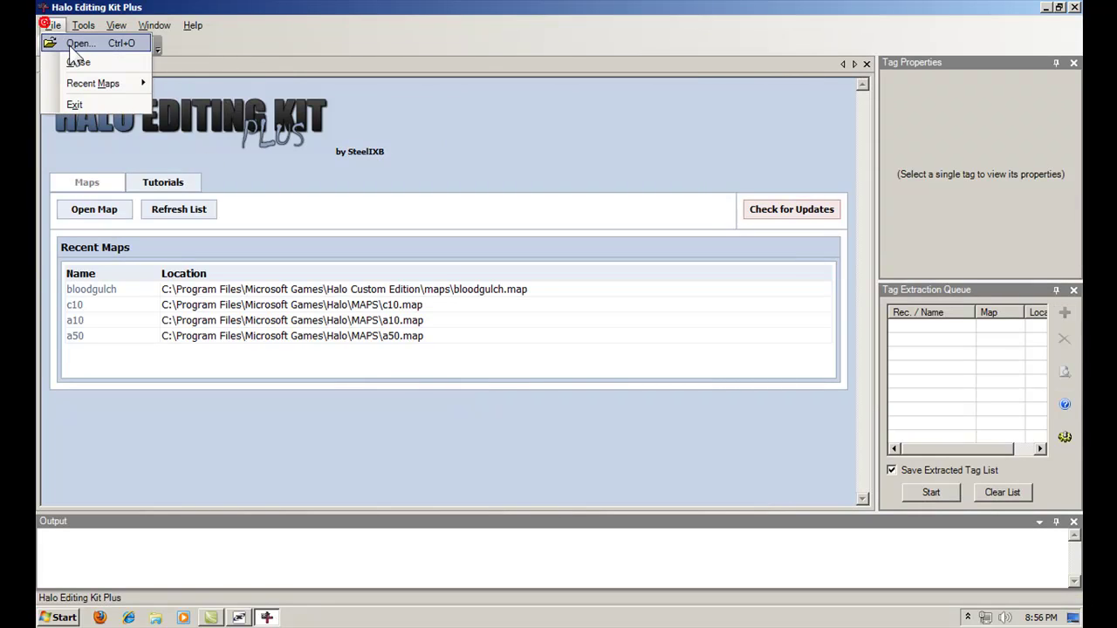
Step: Open Halo Custom Edition\maps\bloodgulch.map in Halo Editing Kit Plus
{"action": "left_click", "coordinate": [80, 43]}
{"action": "left_click", "coordinate": [506, 124]}
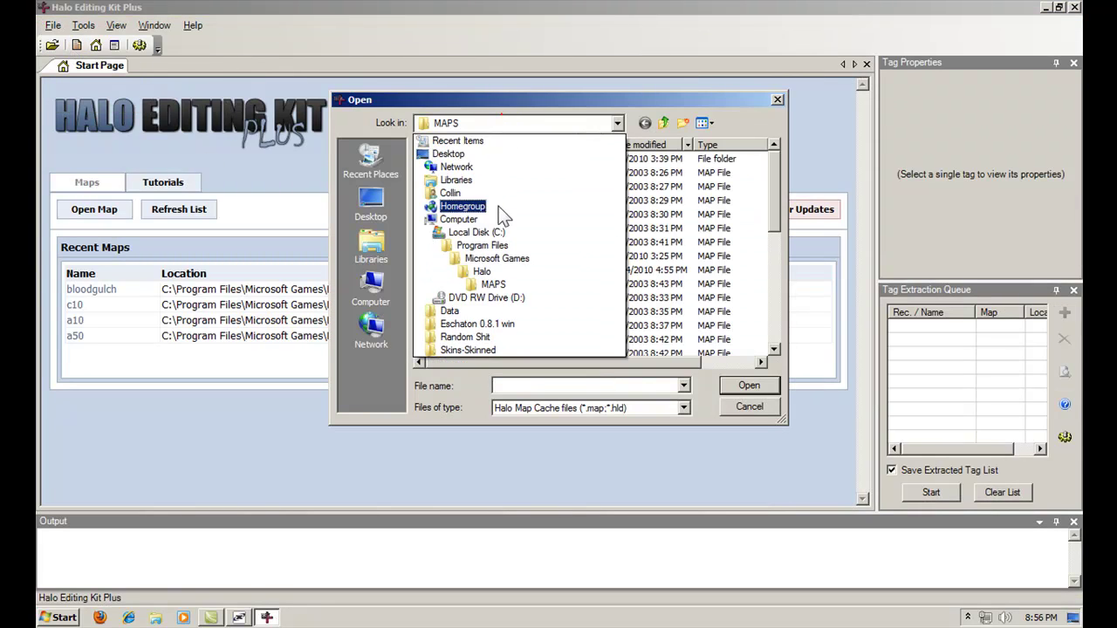
{"action": "left_click", "coordinate": [476, 261]}
{"action": "left_click", "coordinate": [467, 201]}
{"action": "double_click", "coordinate": [467, 202]}
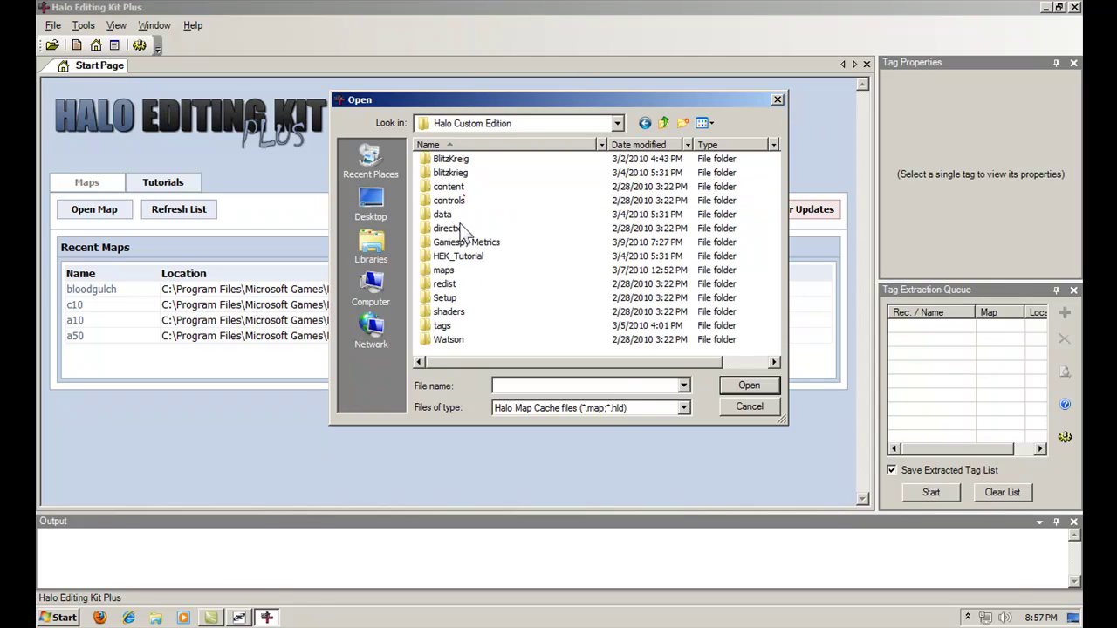
{"action": "double_click", "coordinate": [449, 269]}
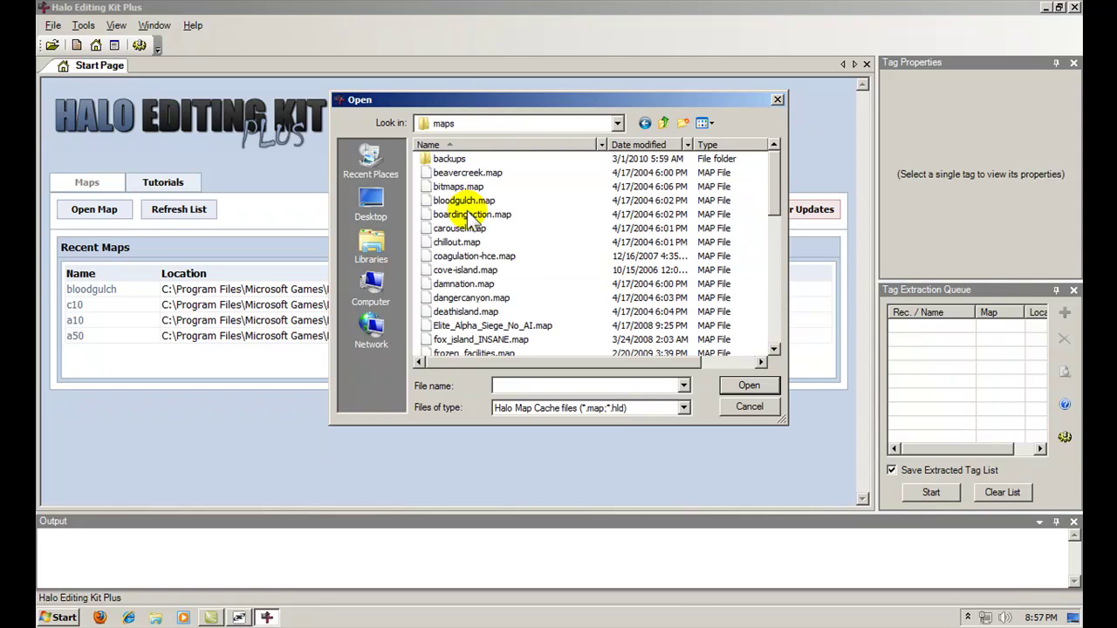
{"action": "double_click", "coordinate": [466, 201]}
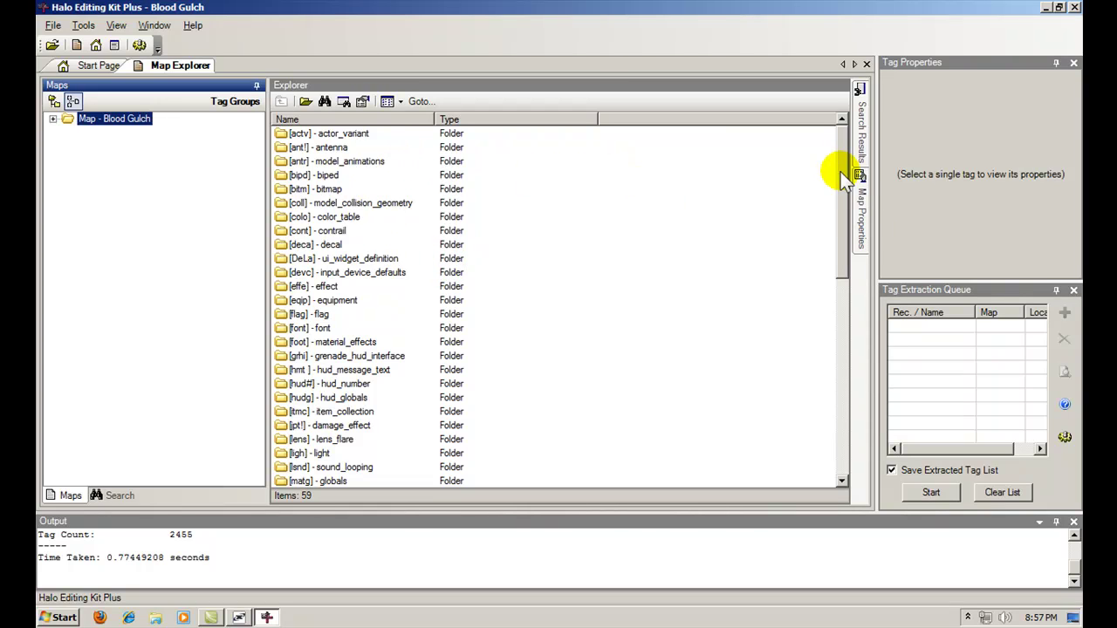
{"action": "mouse_move", "coordinate": [845, 174]}
{"action": "left_mouse_down"}
{"action": "mouse_move", "coordinate": [845, 413]}
{"action": "mouse_move", "coordinate": [845, 161]}
{"action": "left_mouse_up"}
Step: Queue all tag folders for extraction without a saved tag list, check all, and start
{"action": "right_click", "coordinate": [502, 200]}
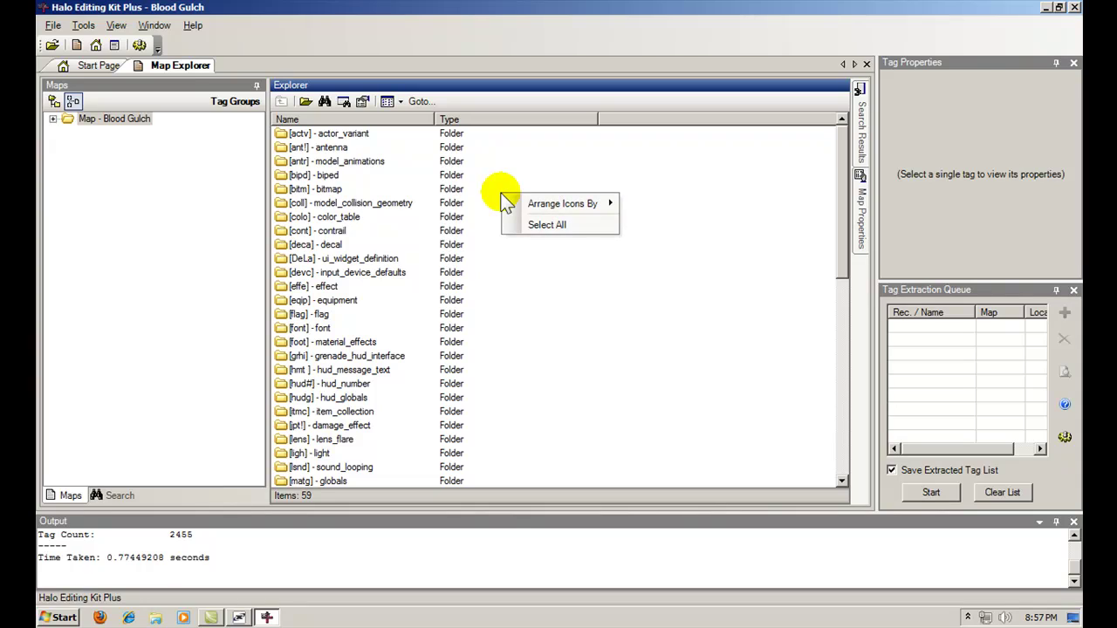
{"action": "left_click", "coordinate": [537, 226]}
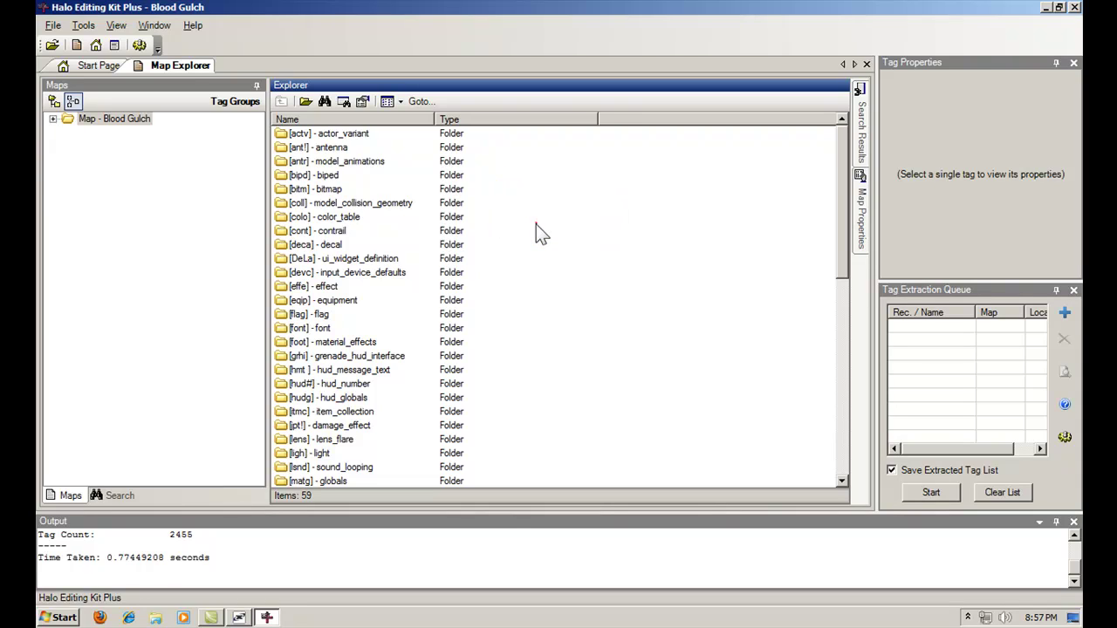
{"action": "right_click", "coordinate": [334, 142]}
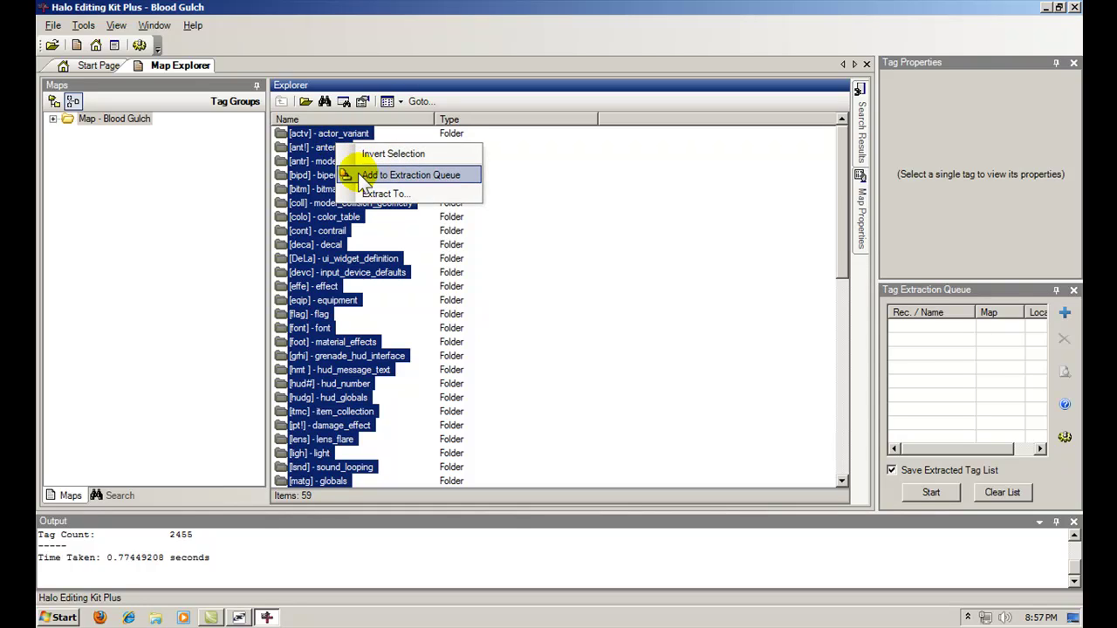
{"action": "left_click", "coordinate": [358, 174]}
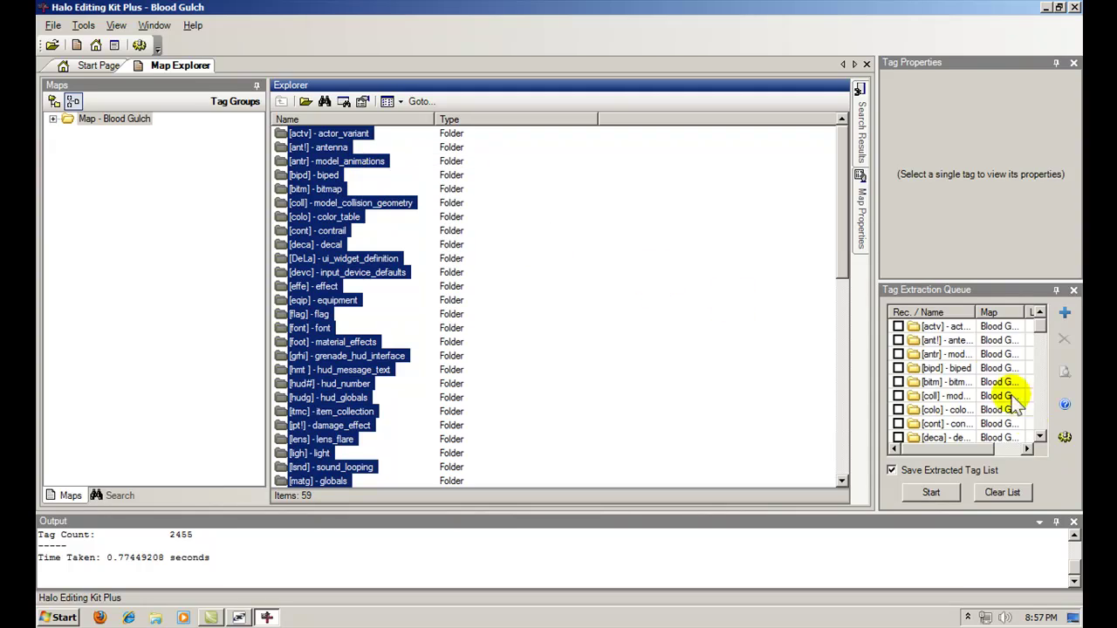
{"action": "left_click", "coordinate": [892, 470]}
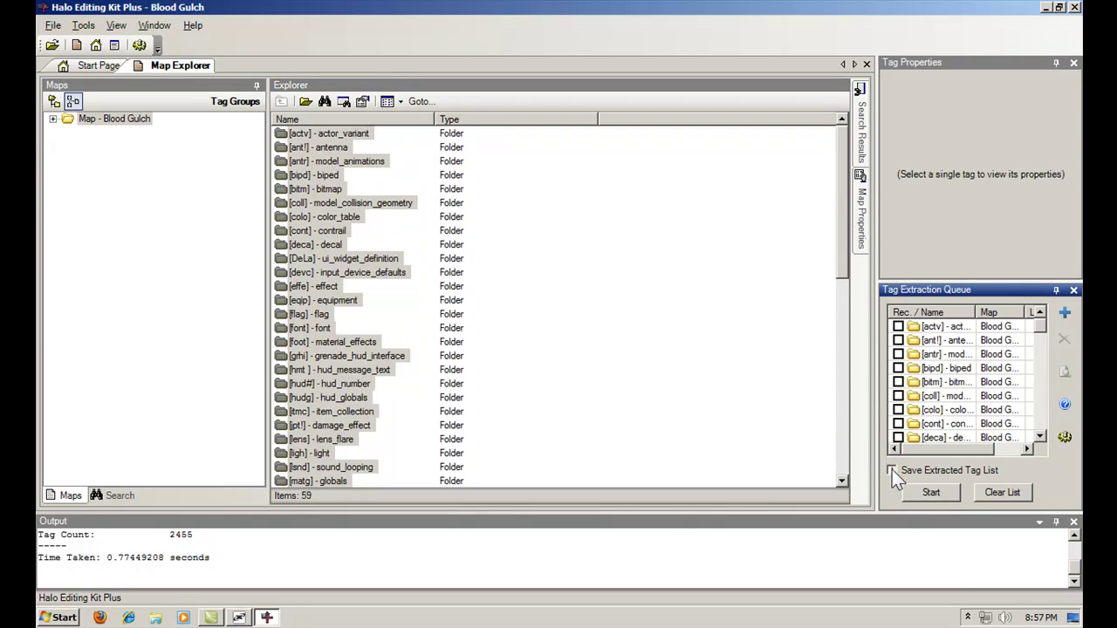
{"action": "right_click", "coordinate": [976, 357]}
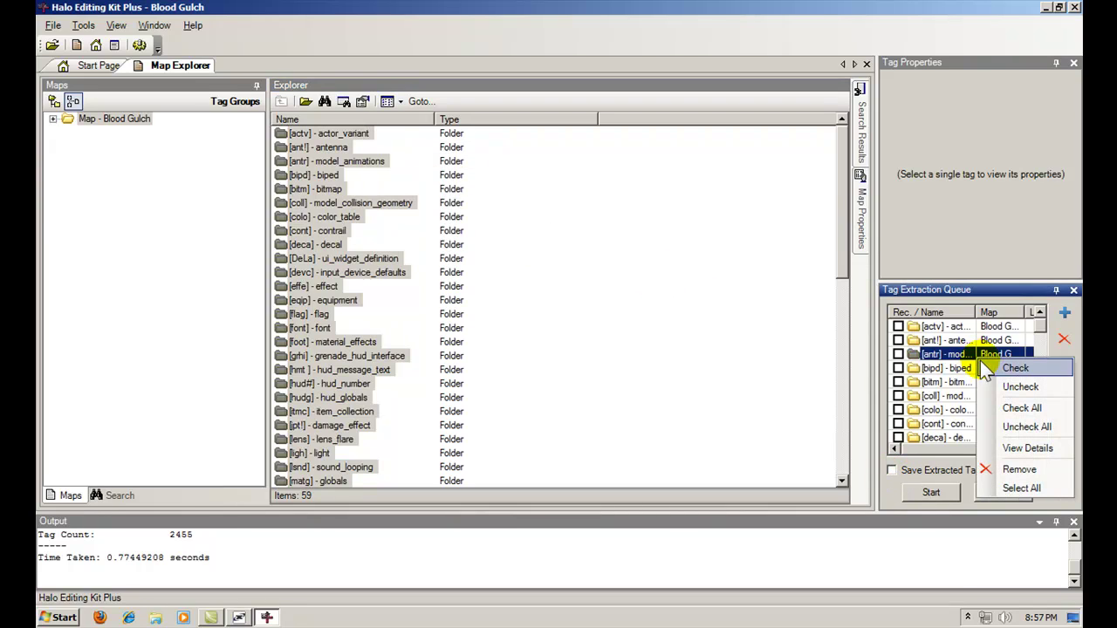
{"action": "left_click", "coordinate": [1019, 408]}
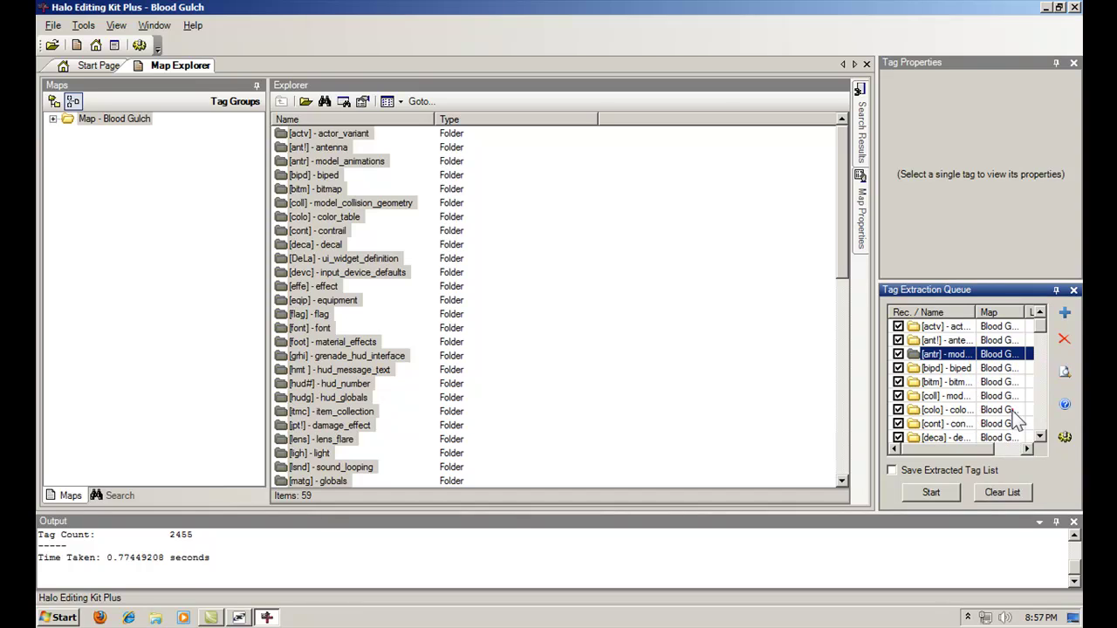
{"action": "left_click", "coordinate": [932, 493]}
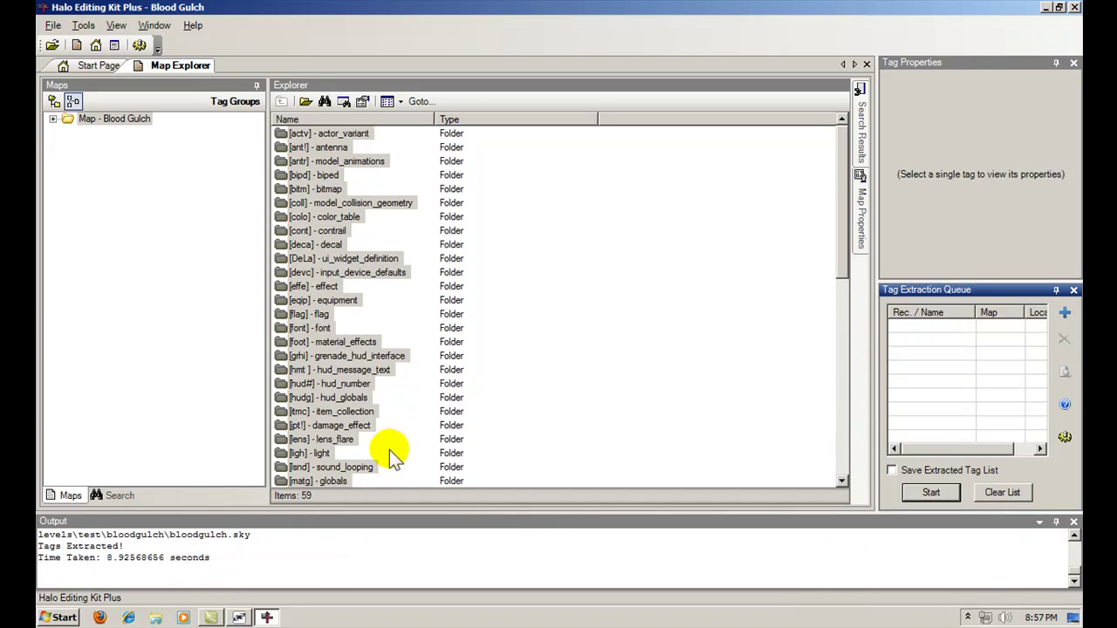
Step: Close Halo Editing Kit Plus and dismiss the Start menu
{"action": "left_click", "coordinate": [1075, 8]}
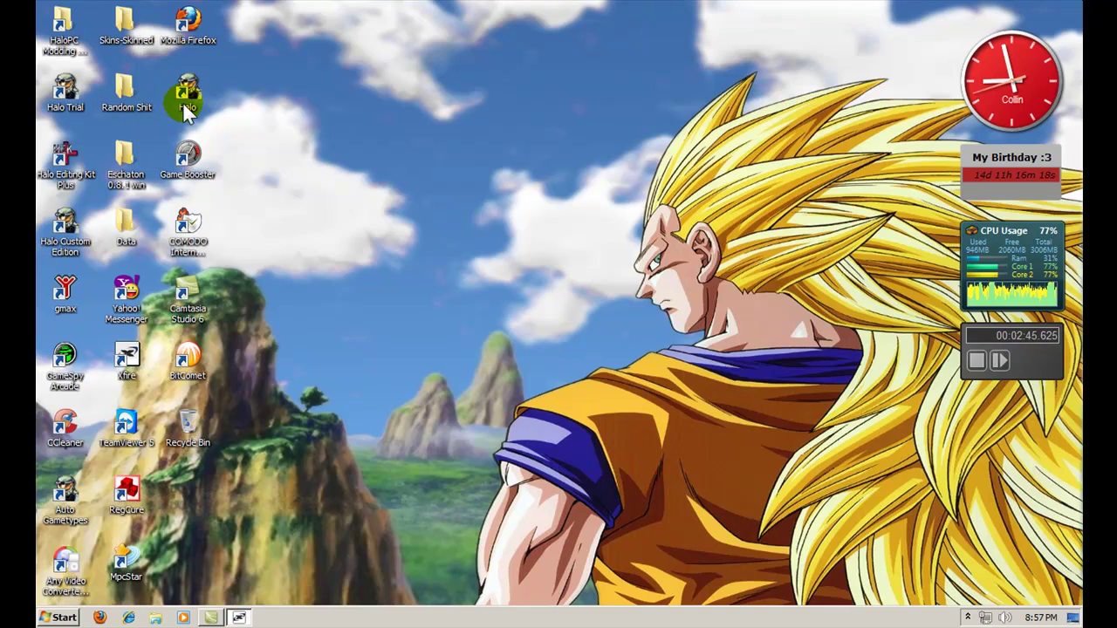
{"action": "left_click", "coordinate": [65, 616]}
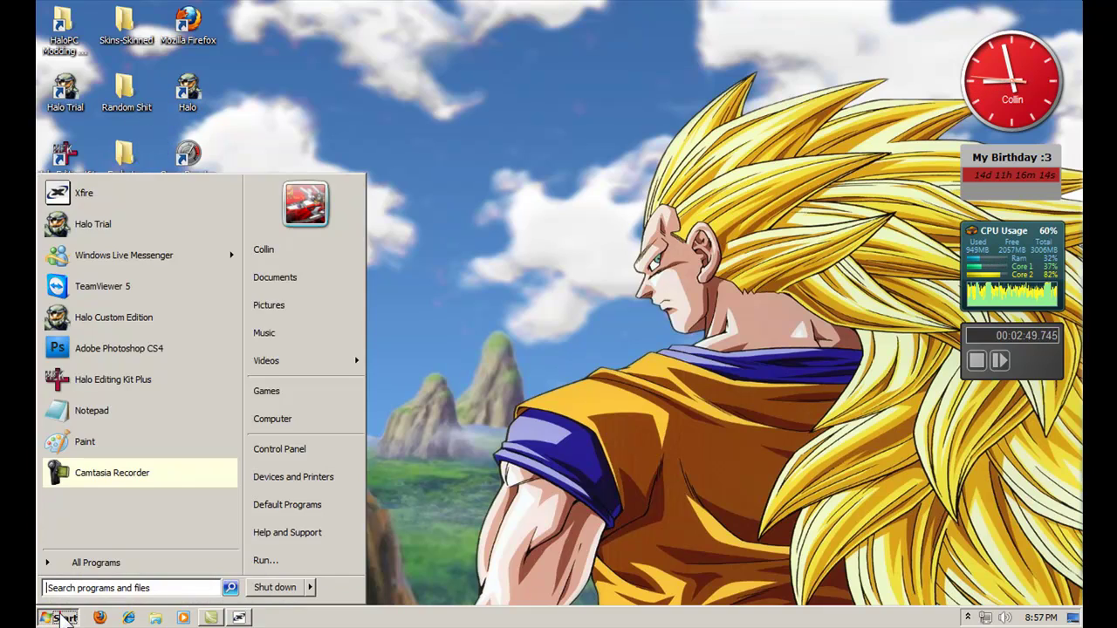
{"action": "left_click", "coordinate": [506, 382]}
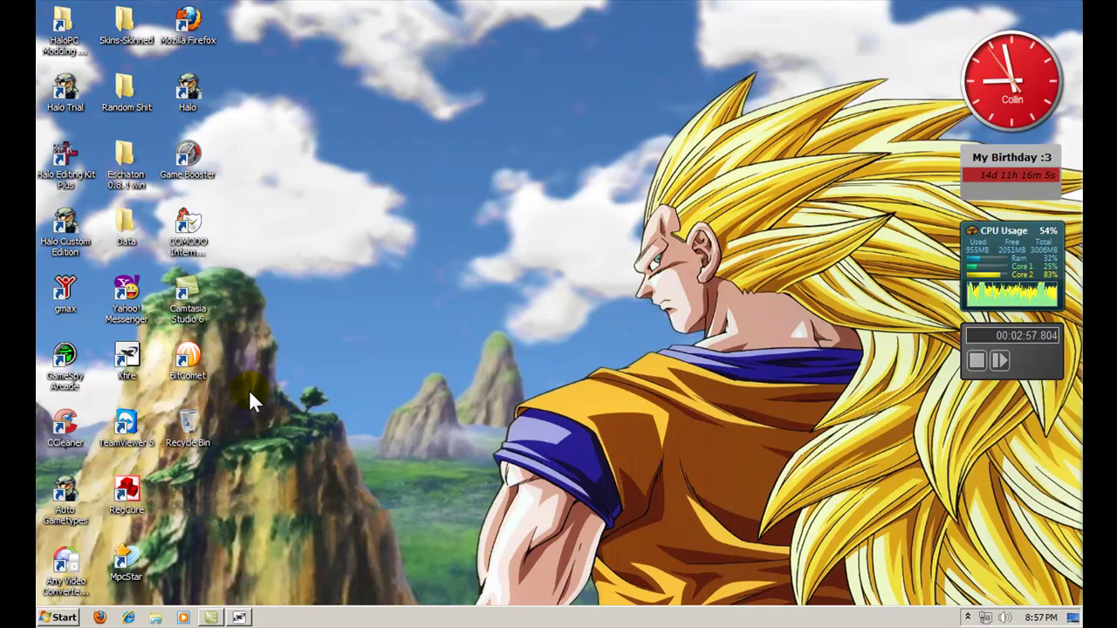
Step: Toggle the Start menu closed, then bring up the Halo Custom Edition shortcut's context menu
{"action": "left_click", "coordinate": [59, 617]}
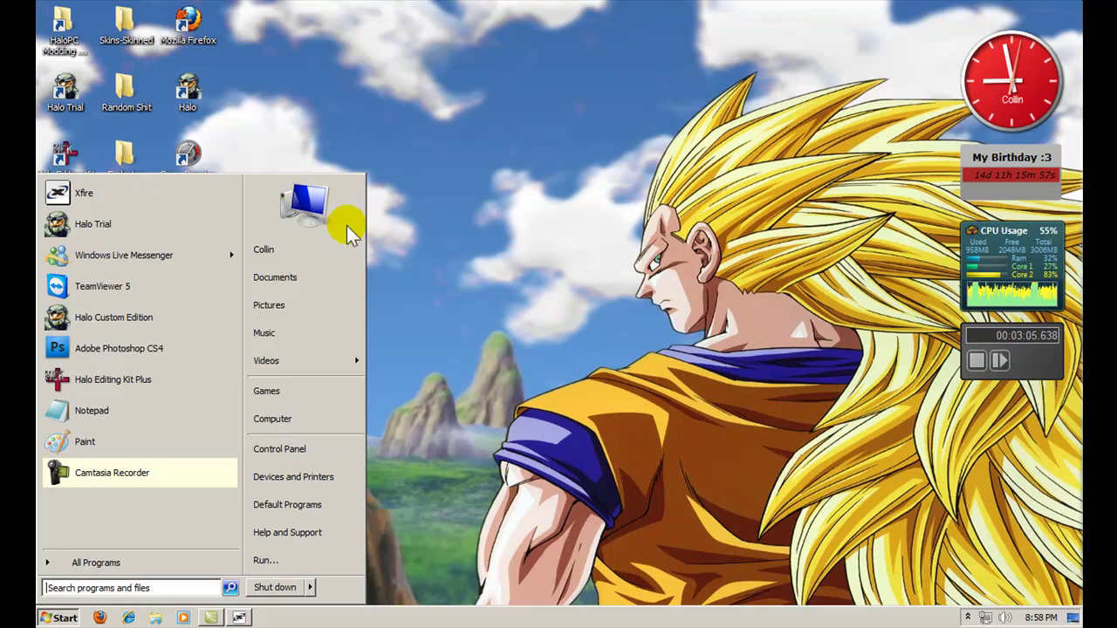
{"action": "left_click", "coordinate": [566, 296]}
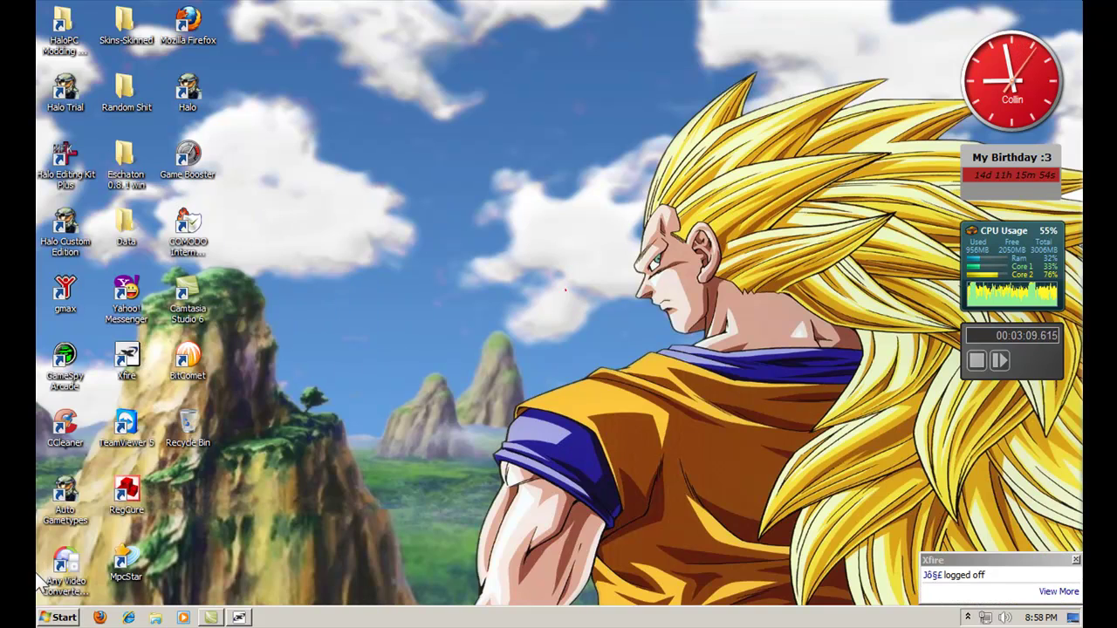
{"action": "key", "text": "super"}
{"action": "left_click", "coordinate": [434, 349]}
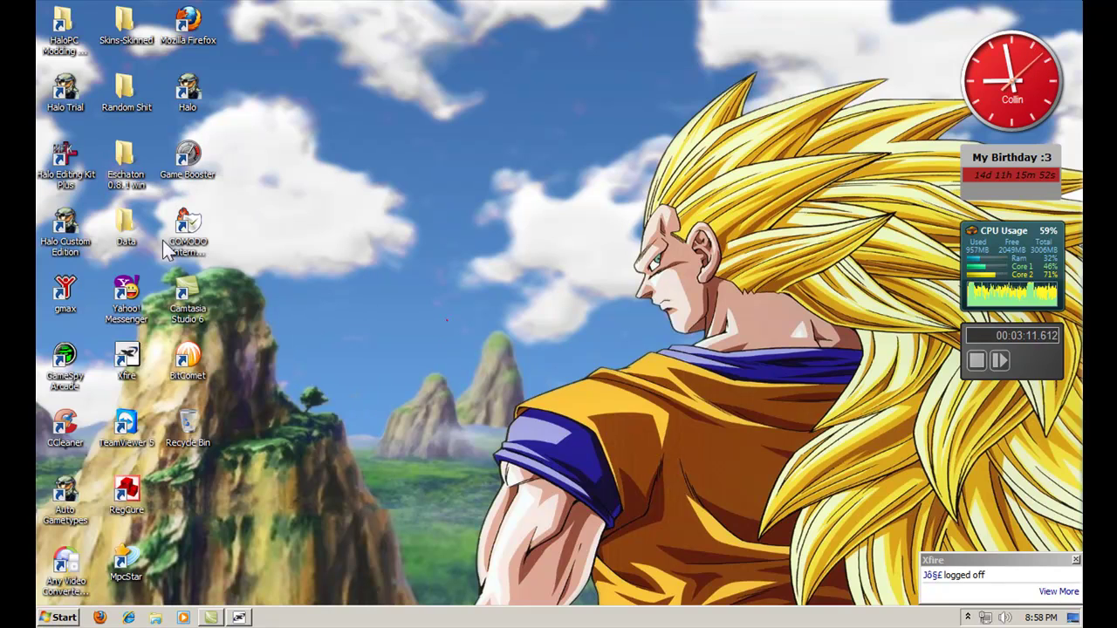
{"action": "right_click", "coordinate": [53, 223]}
Step: Open the Halo Custom Edition install folder and scroll down to the sapien program
{"action": "left_click", "coordinate": [79, 261]}
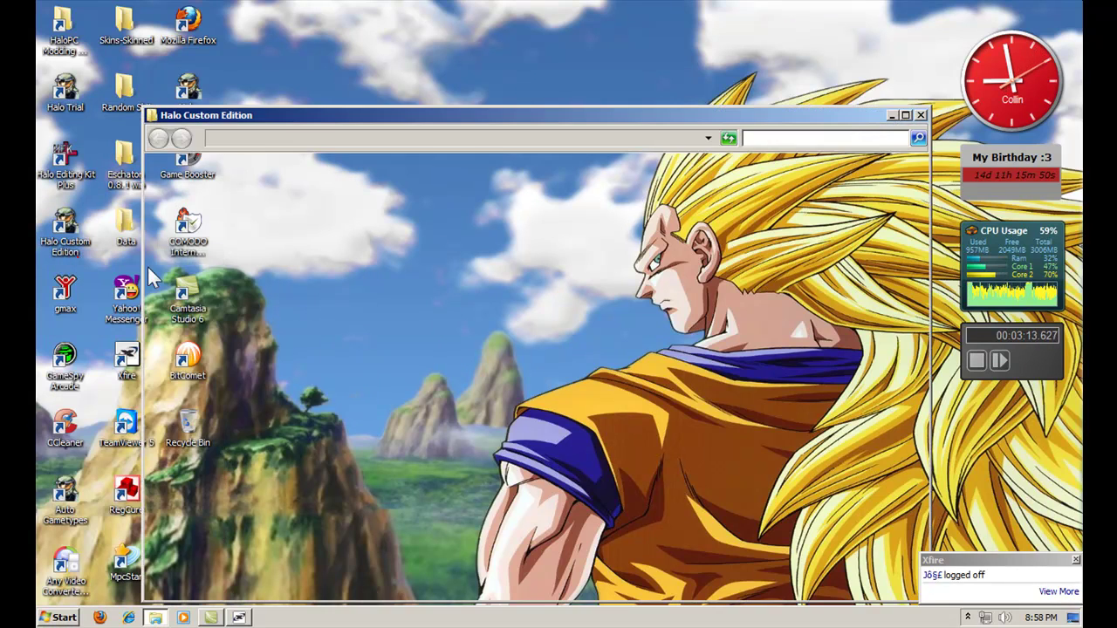
{"action": "left_click_drag", "start_coordinate": [639, 113], "coordinate": [605, 46]}
{"action": "left_click_drag", "start_coordinate": [886, 231], "coordinate": [873, 410]}
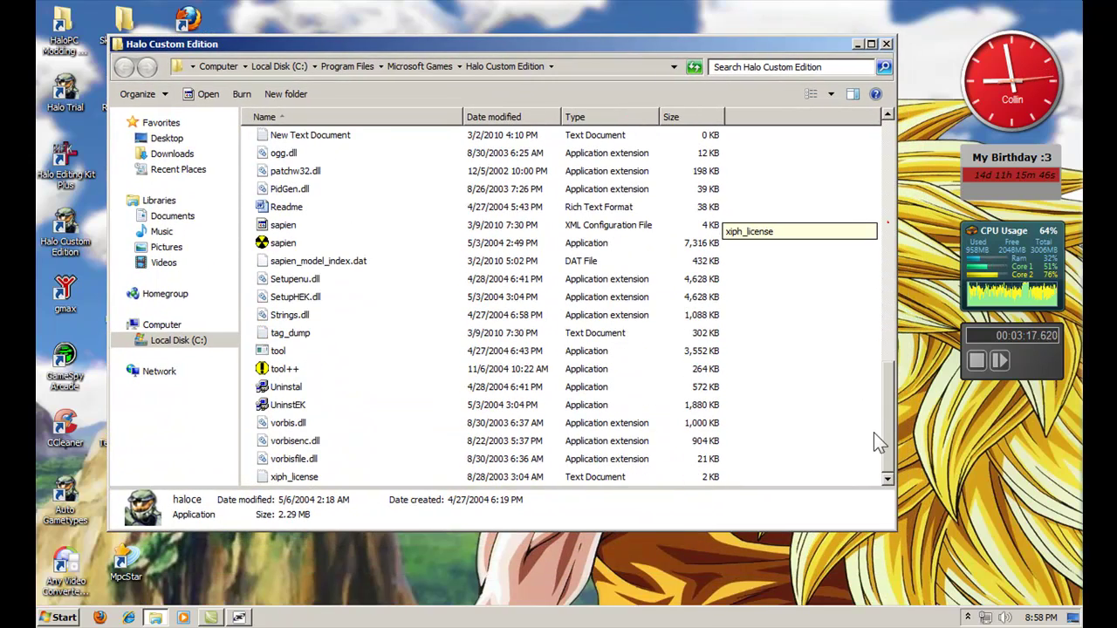
{"action": "left_click", "coordinate": [874, 433]}
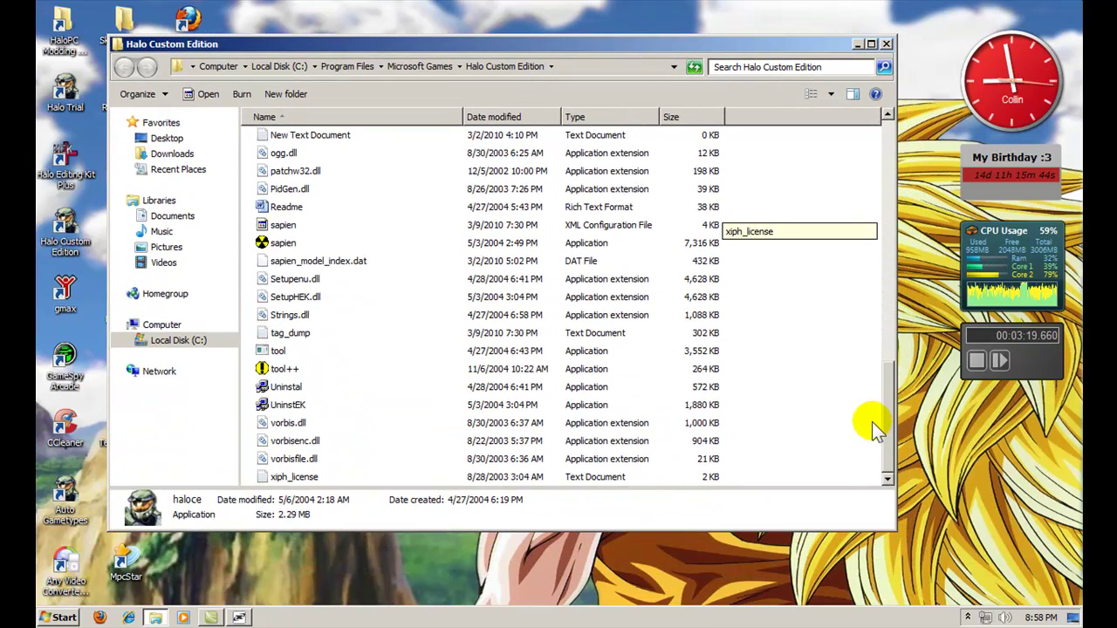
Step: Launch sapien and bring up the taskbar menu for Task Manager
{"action": "left_click", "coordinate": [288, 245]}
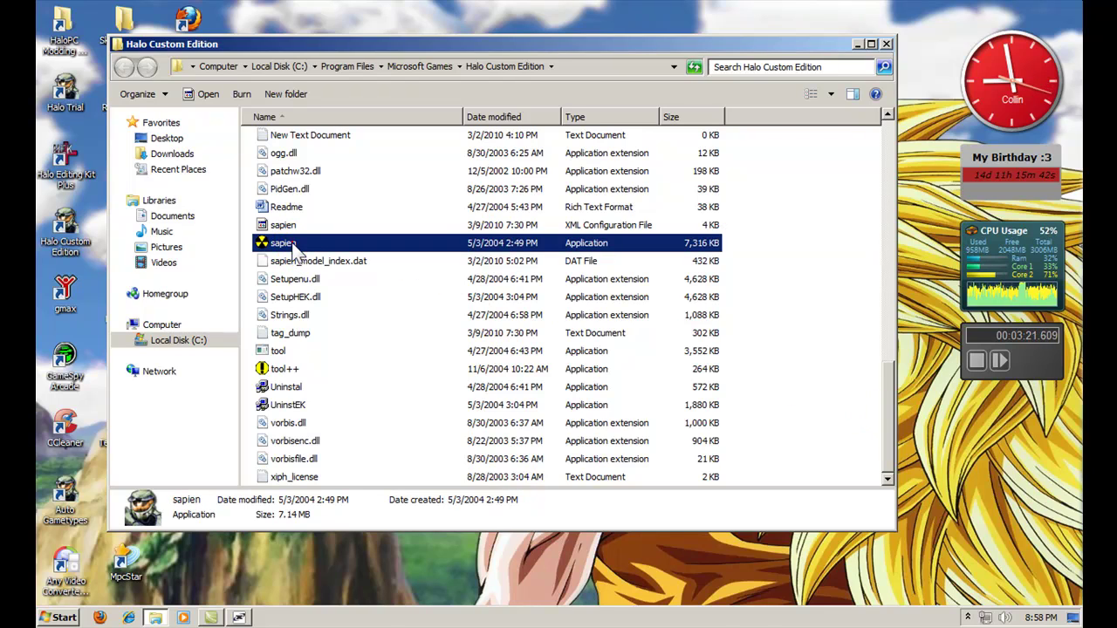
{"action": "double_click", "coordinate": [294, 251]}
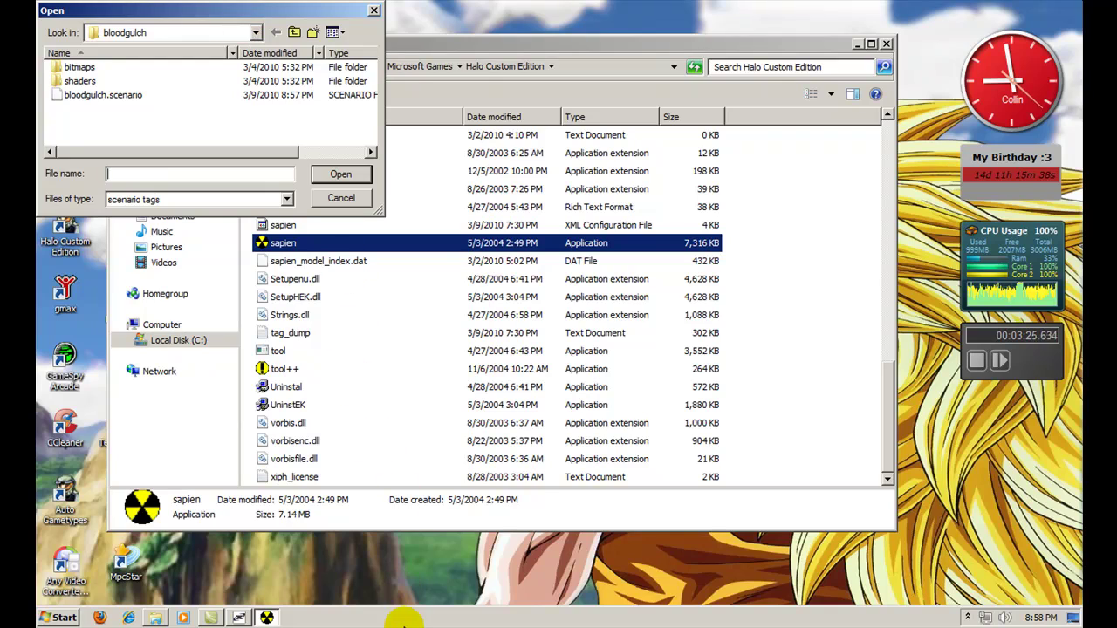
{"action": "right_click", "coordinate": [405, 620]}
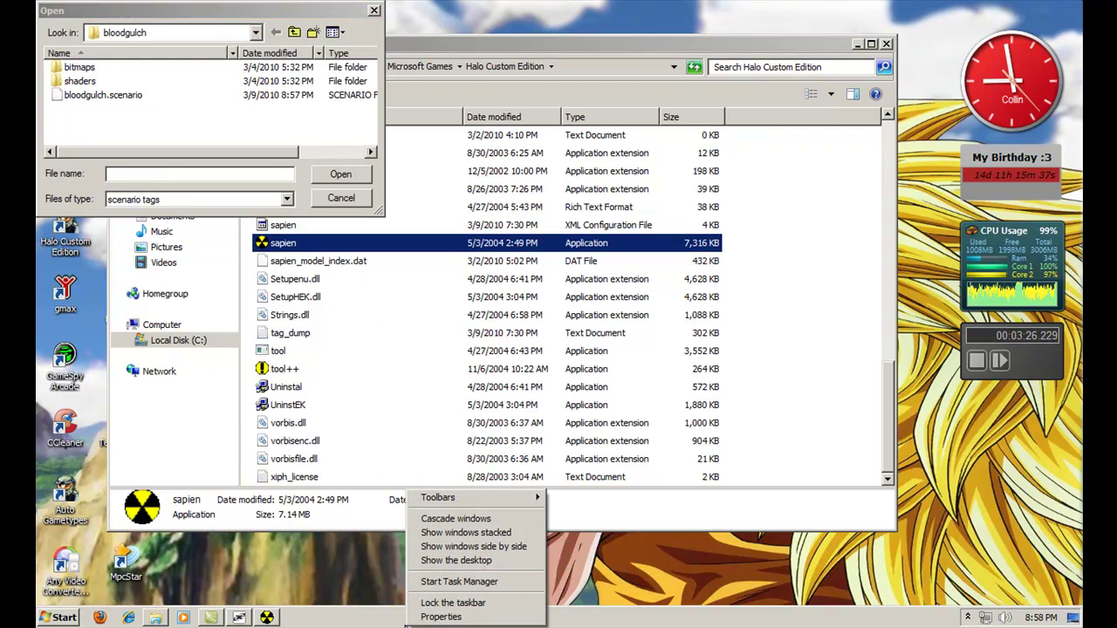
Step: Start Task Manager and set sapien.exe's processor affinity to CPU 0 only, clearing CPU 1
{"action": "left_click", "coordinate": [462, 585]}
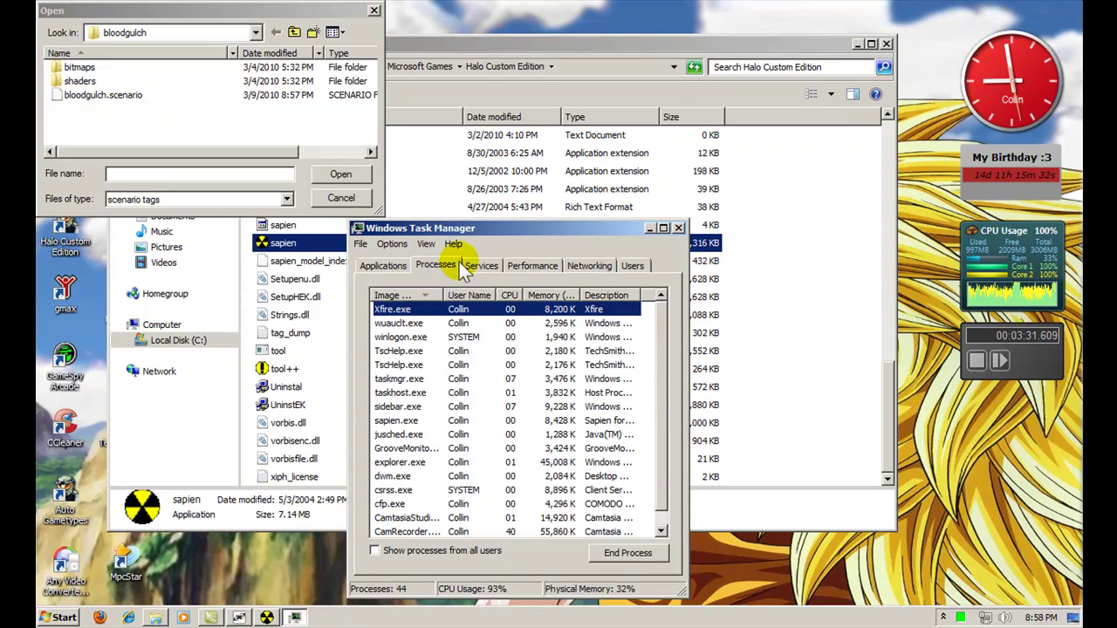
{"action": "left_click", "coordinate": [394, 296]}
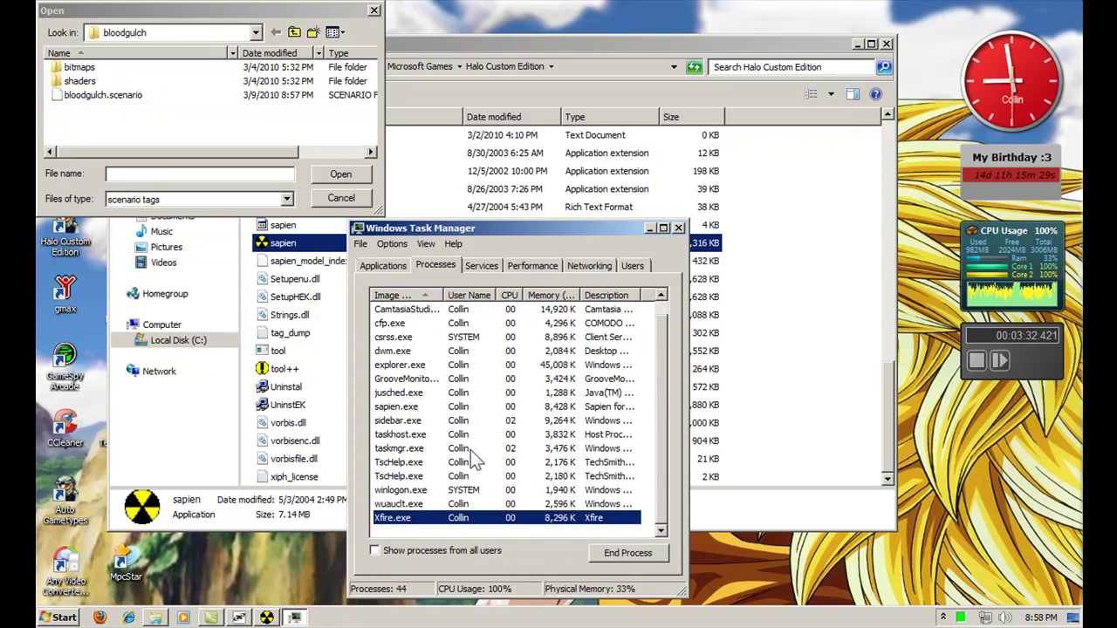
{"action": "right_click", "coordinate": [395, 408]}
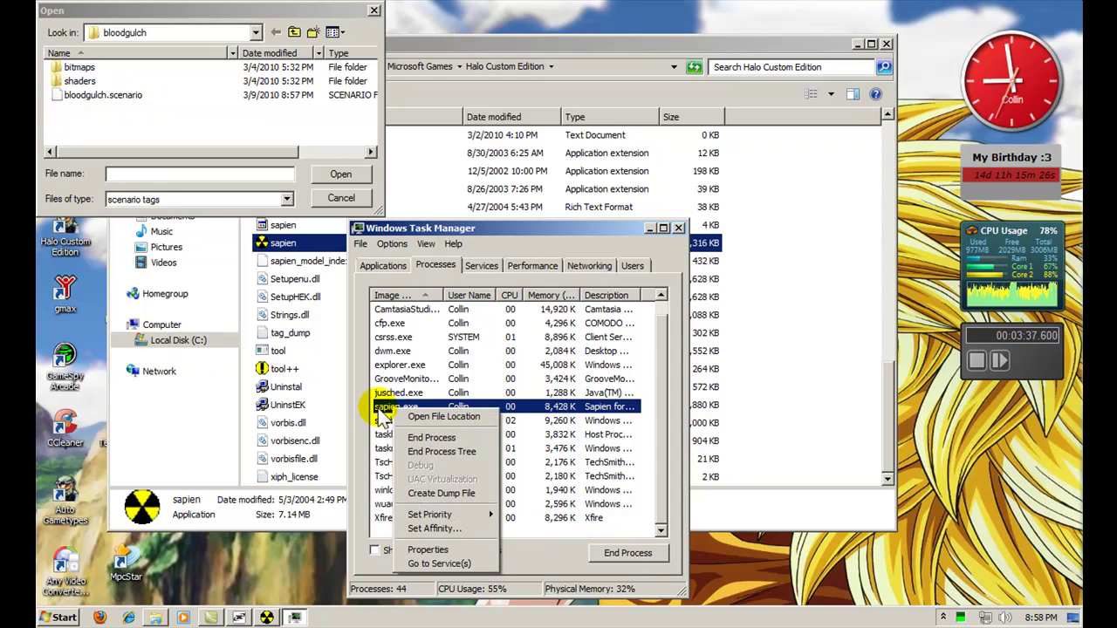
{"action": "left_click", "coordinate": [434, 529]}
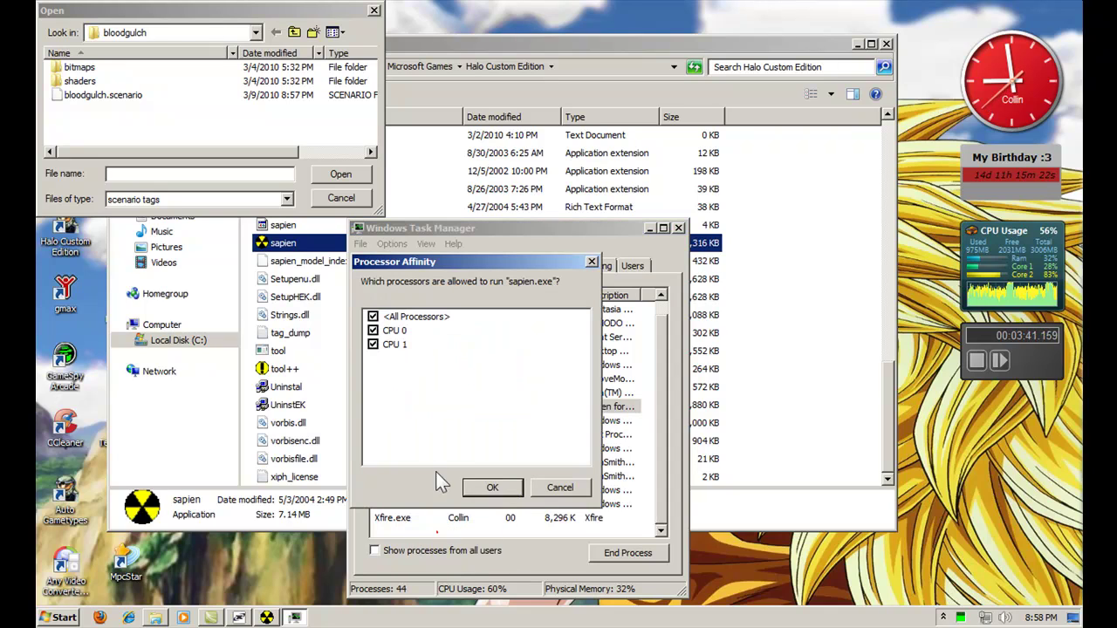
{"action": "left_click", "coordinate": [385, 349]}
{"action": "left_click", "coordinate": [486, 480]}
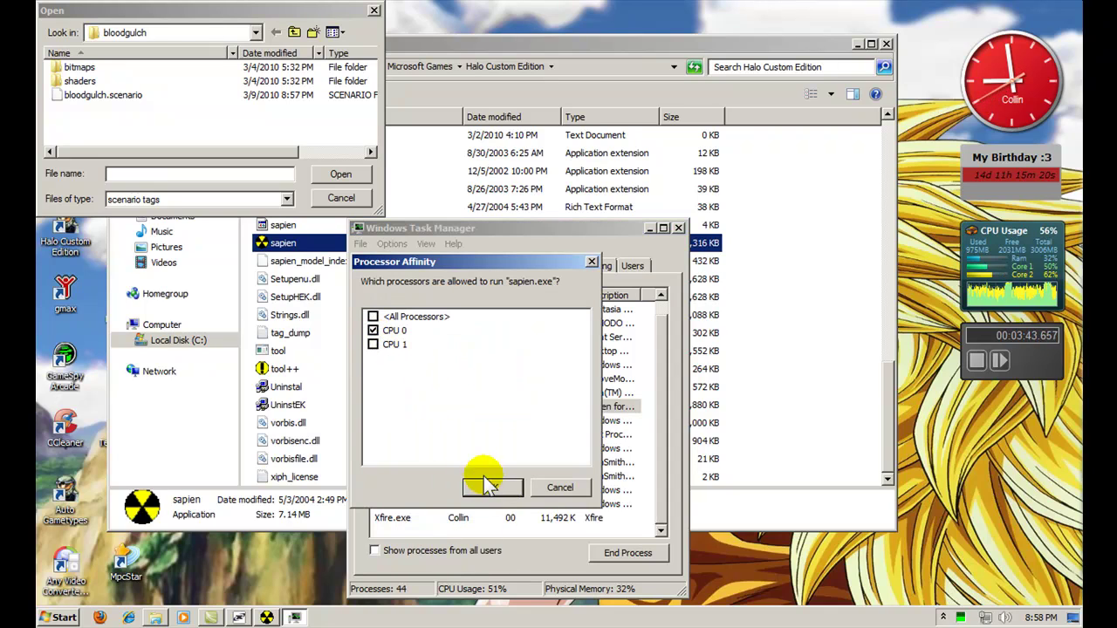
Step: Minimize Task Manager and open bloodgulch.scenario in Sapien's Open dialog
{"action": "left_click", "coordinate": [650, 229]}
{"action": "left_click", "coordinate": [127, 95]}
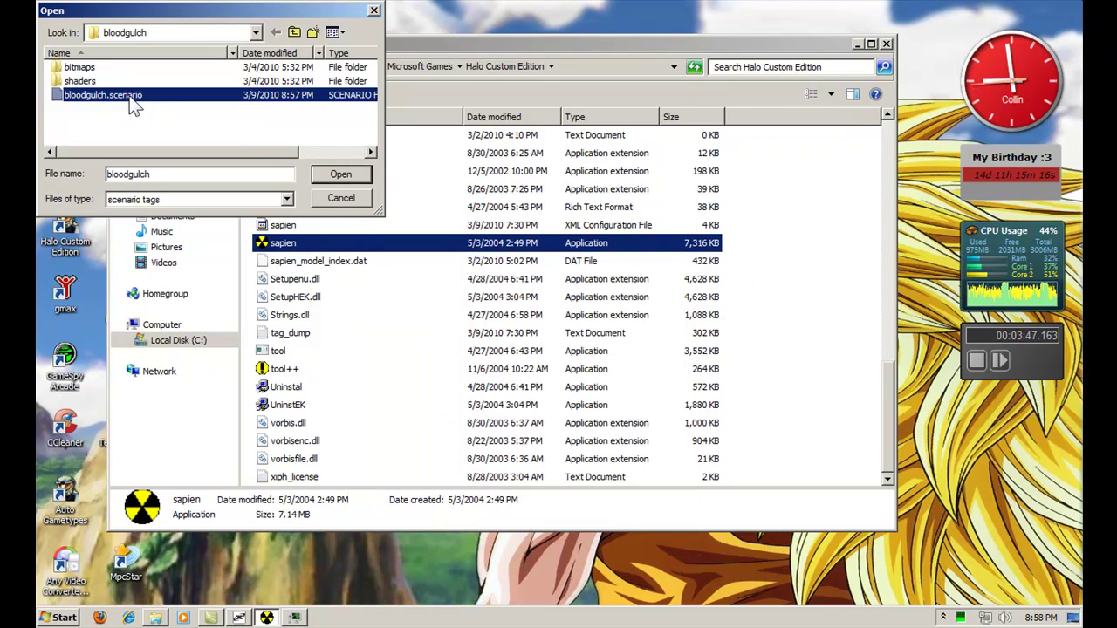
{"action": "left_click", "coordinate": [342, 175]}
{"action": "left_click", "coordinate": [558, 306]}
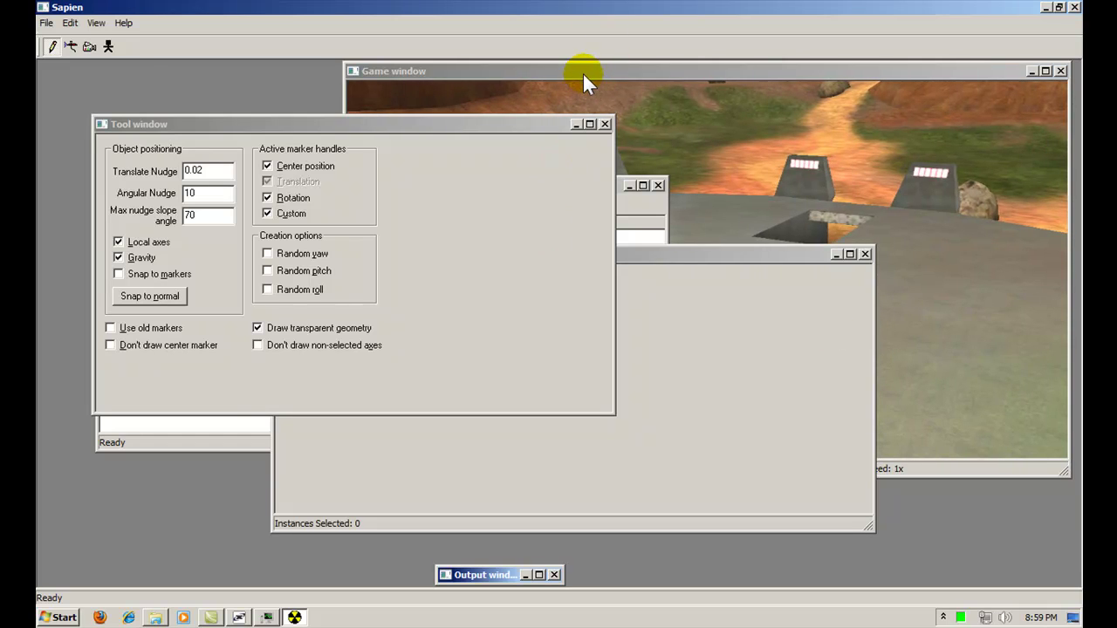
Step: Minimize Sapien's Tool window and Properties palette
{"action": "left_click_drag", "start_coordinate": [585, 75], "coordinate": [500, 81]}
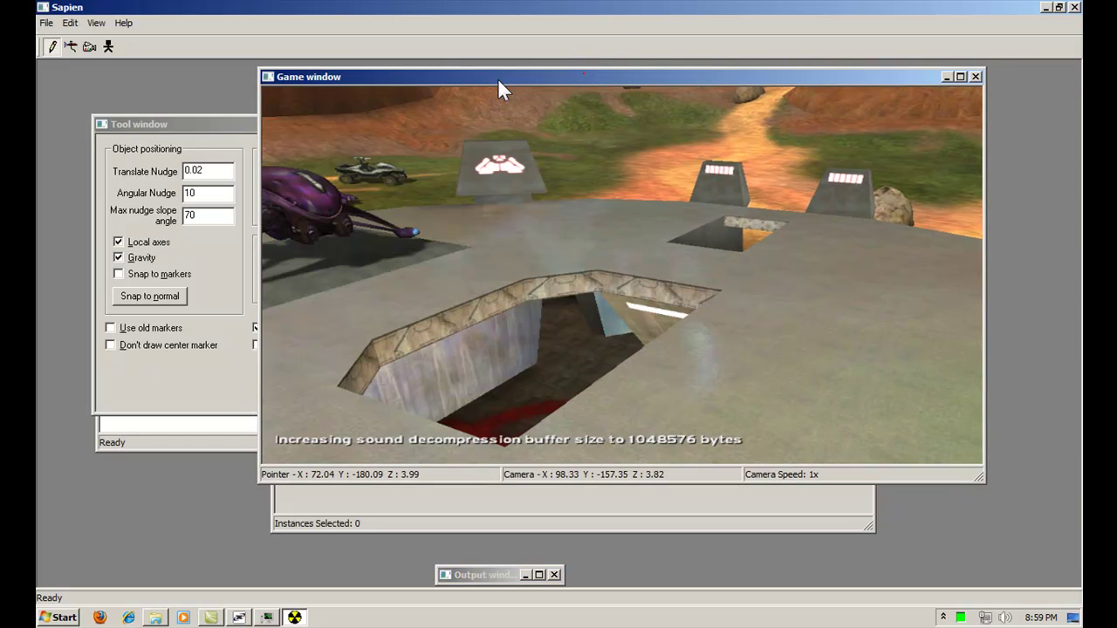
{"action": "left_click", "coordinate": [217, 143]}
{"action": "left_click", "coordinate": [575, 124]}
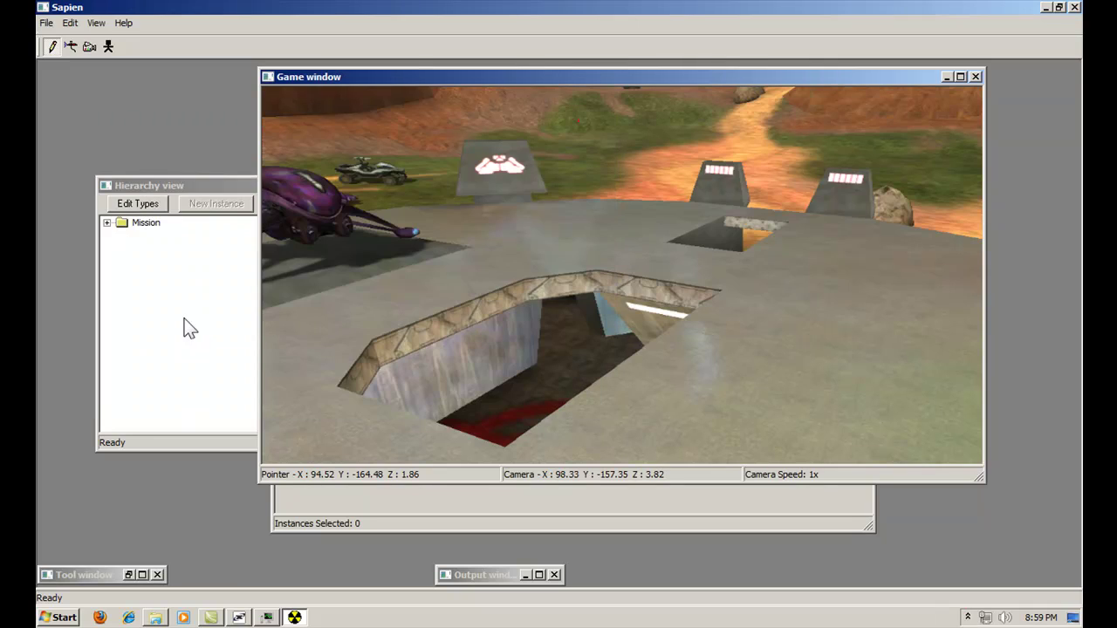
{"action": "left_click", "coordinate": [658, 528]}
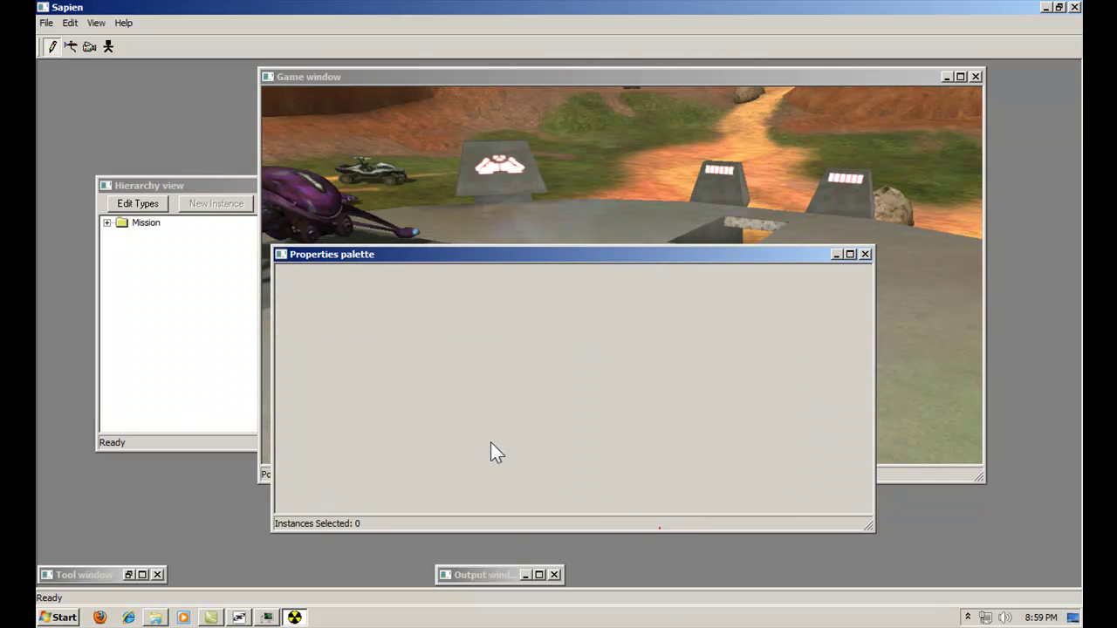
{"action": "left_click", "coordinate": [836, 255]}
Step: Expand Mission > Objects > Items in the hierarchy and select Weapons
{"action": "left_click", "coordinate": [131, 186]}
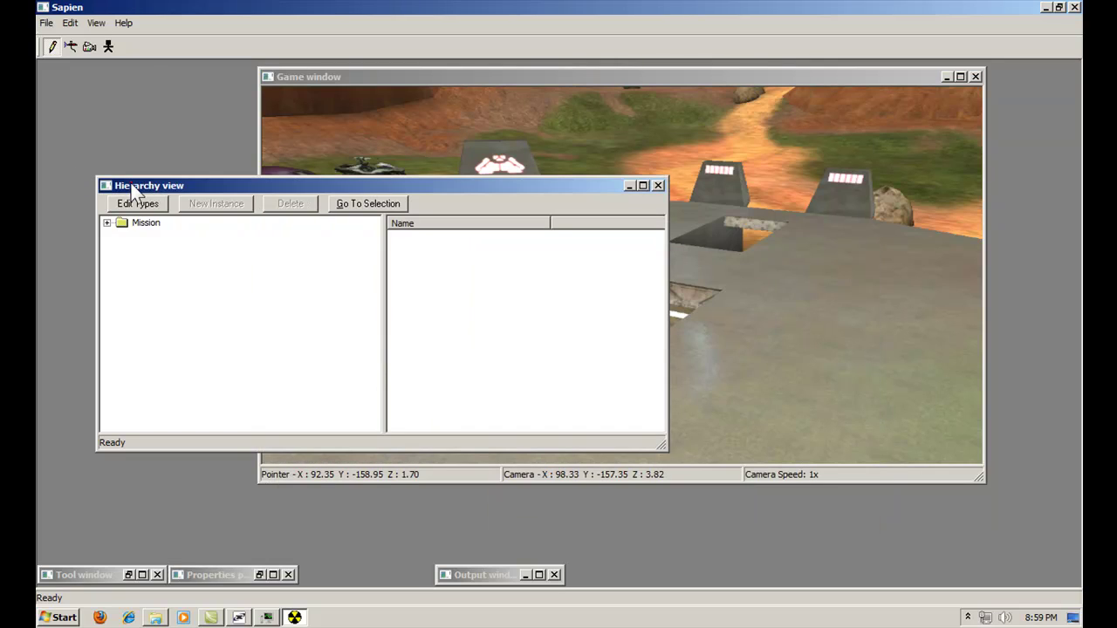
{"action": "left_click", "coordinate": [106, 223]}
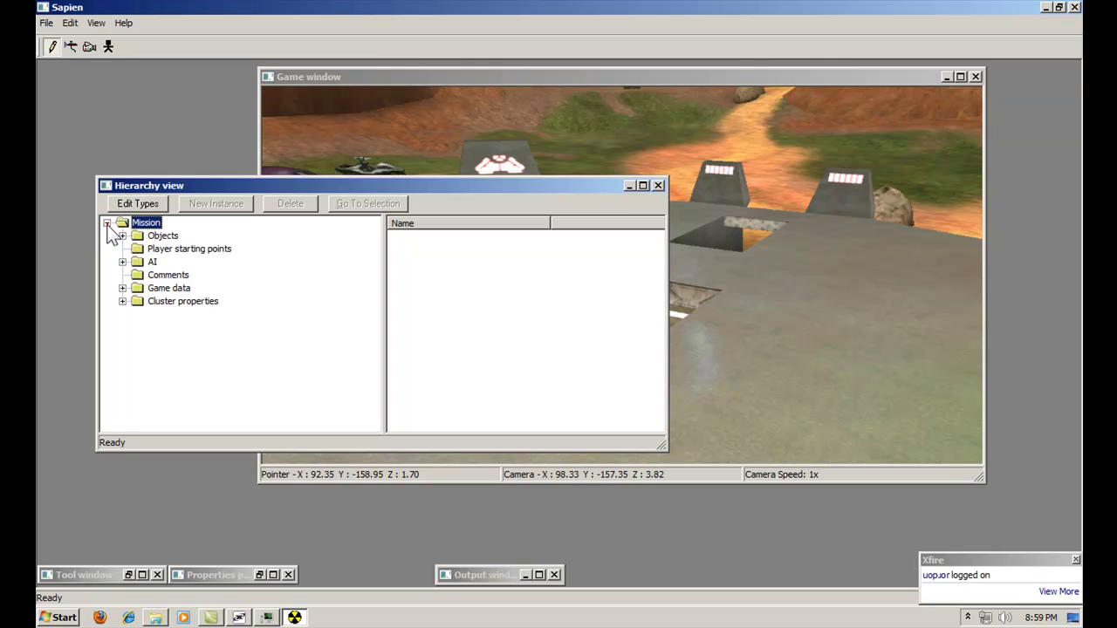
{"action": "left_click", "coordinate": [122, 236]}
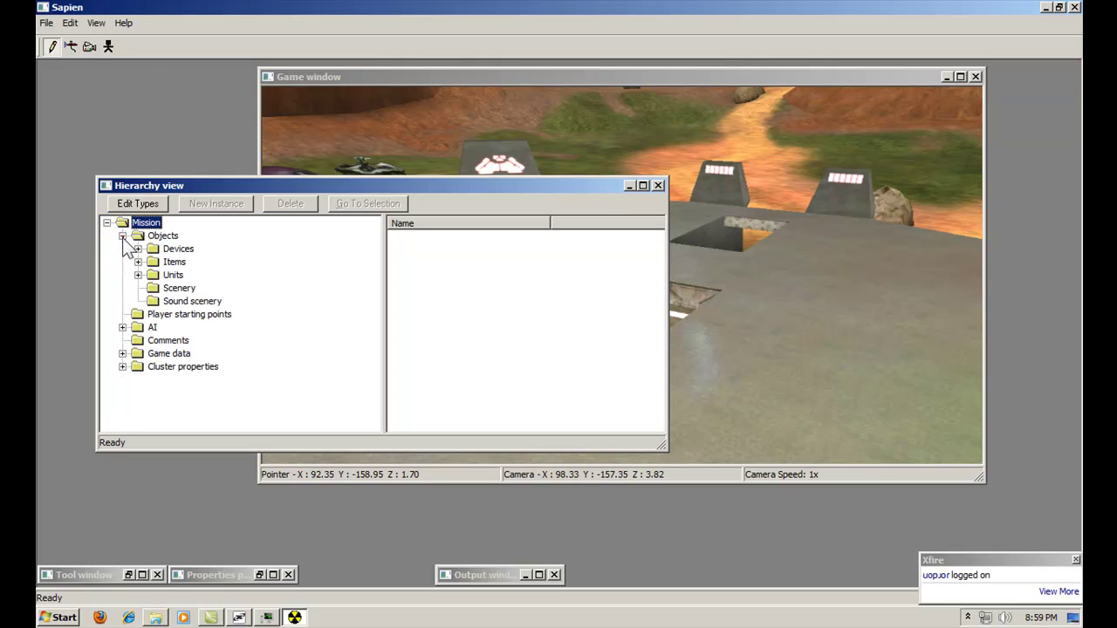
{"action": "left_click", "coordinate": [138, 262]}
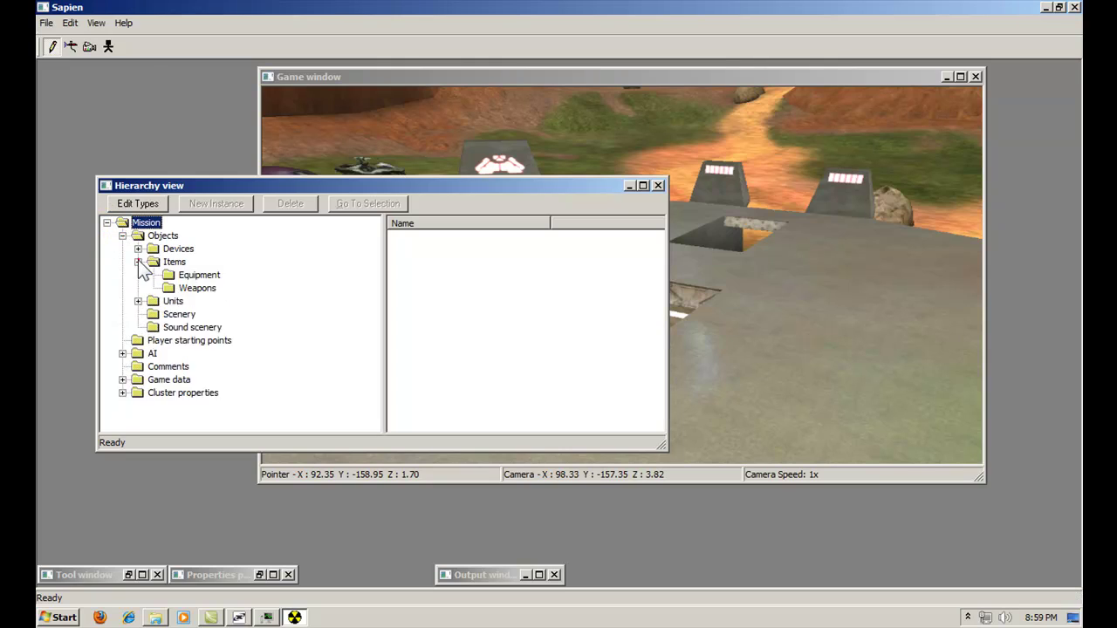
{"action": "left_click", "coordinate": [191, 290]}
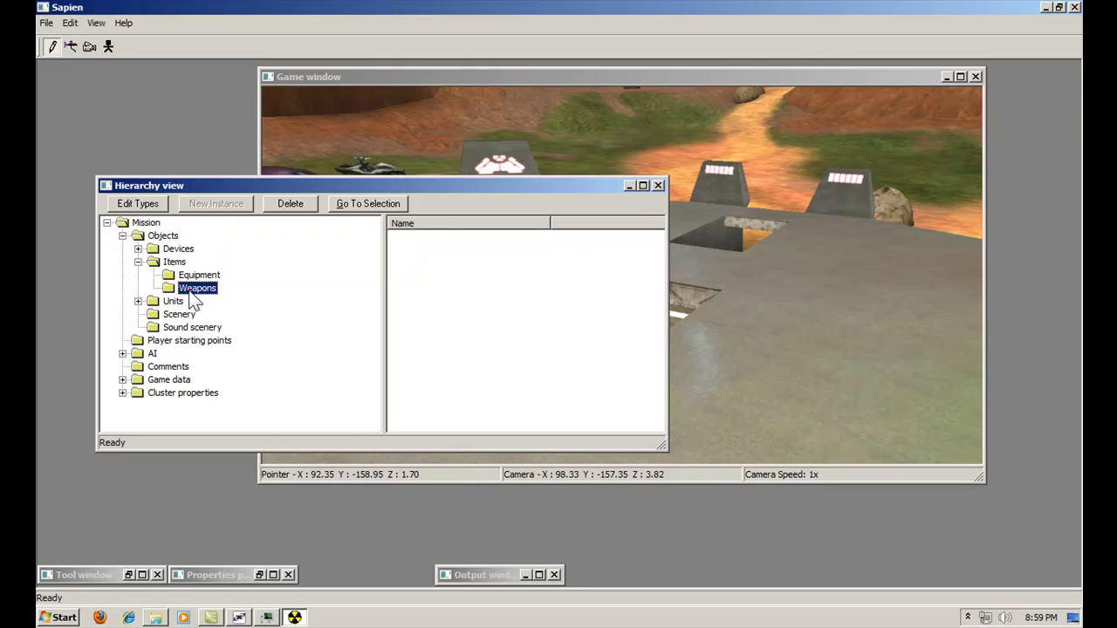
Step: Open the Weapons Edit Types tag picker and browse to the weapons folder
{"action": "left_click", "coordinate": [140, 204]}
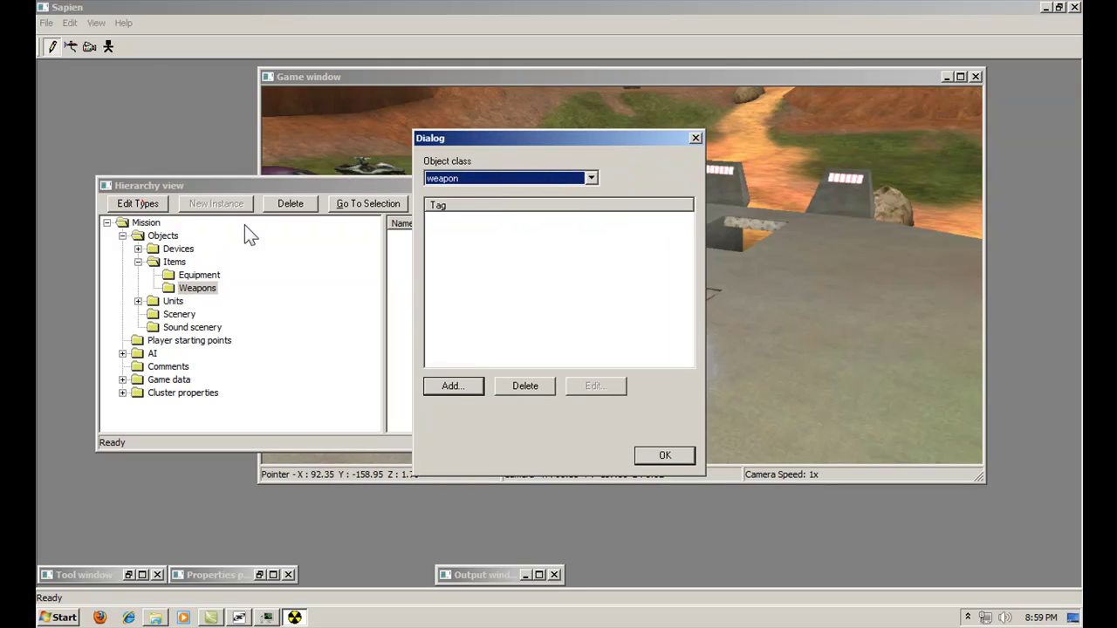
{"action": "left_click", "coordinate": [451, 386]}
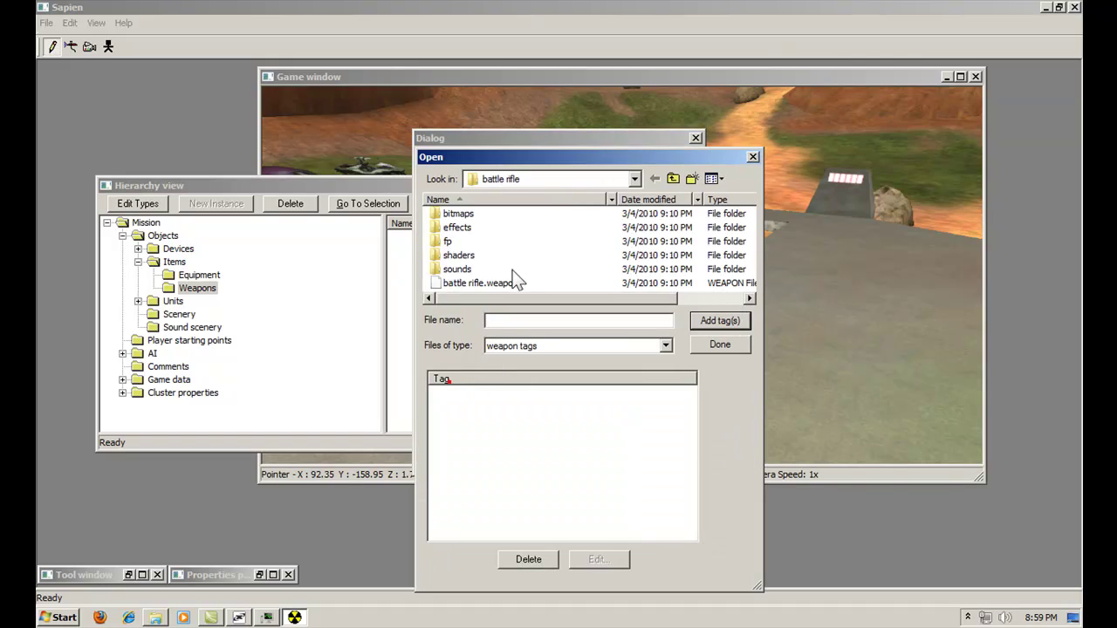
{"action": "left_click", "coordinate": [564, 181]}
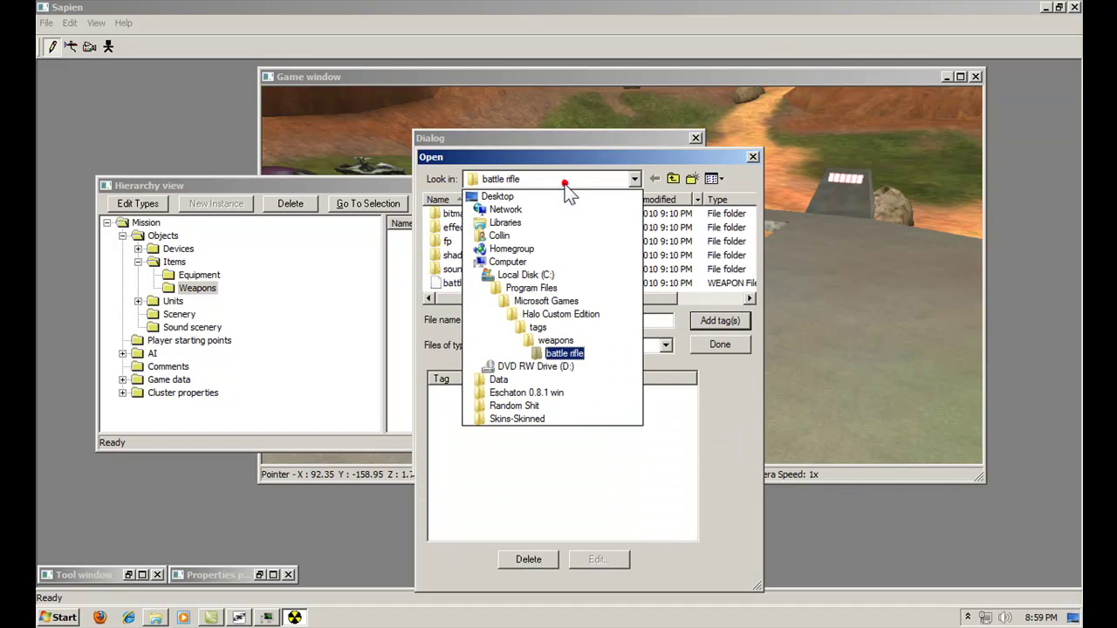
{"action": "left_click", "coordinate": [553, 341]}
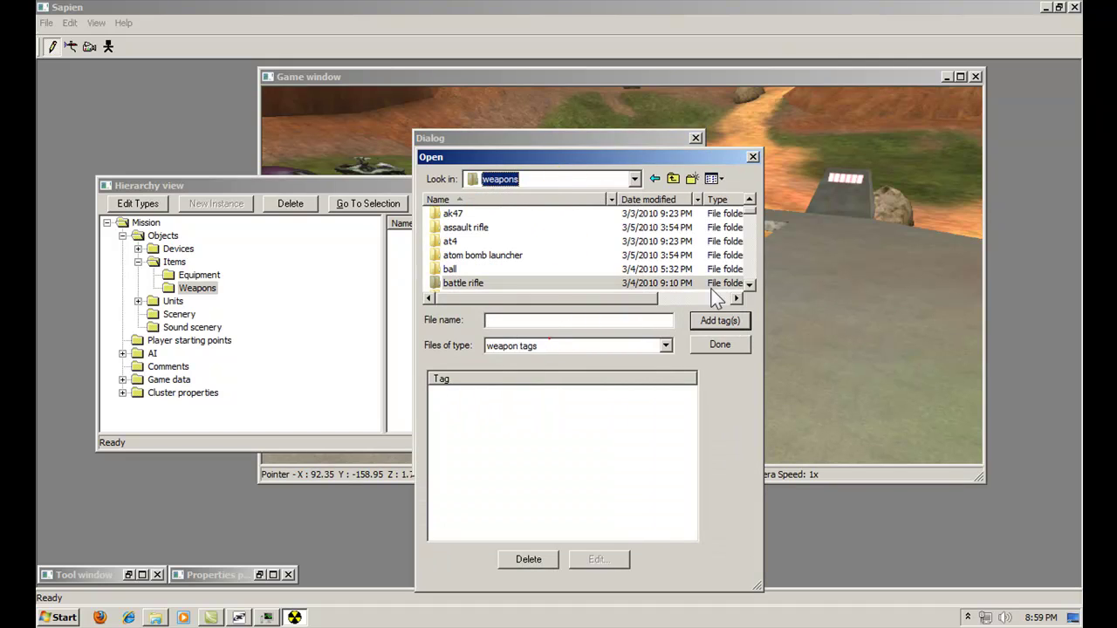
{"action": "left_click_drag", "start_coordinate": [628, 148], "coordinate": [615, 68]}
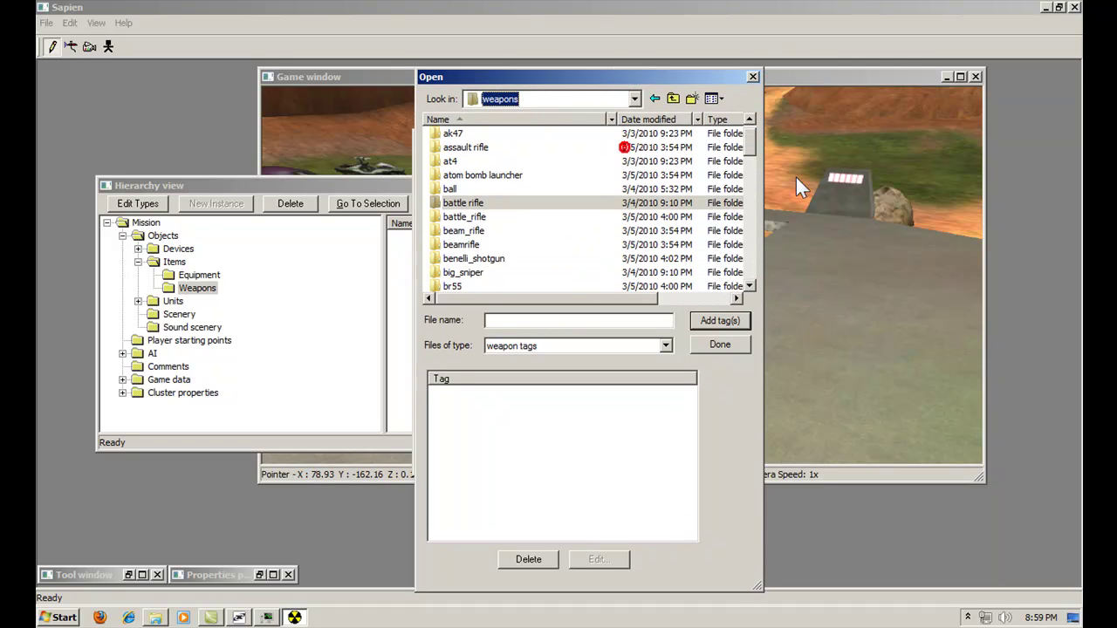
{"action": "left_click_drag", "start_coordinate": [751, 138], "coordinate": [746, 177]}
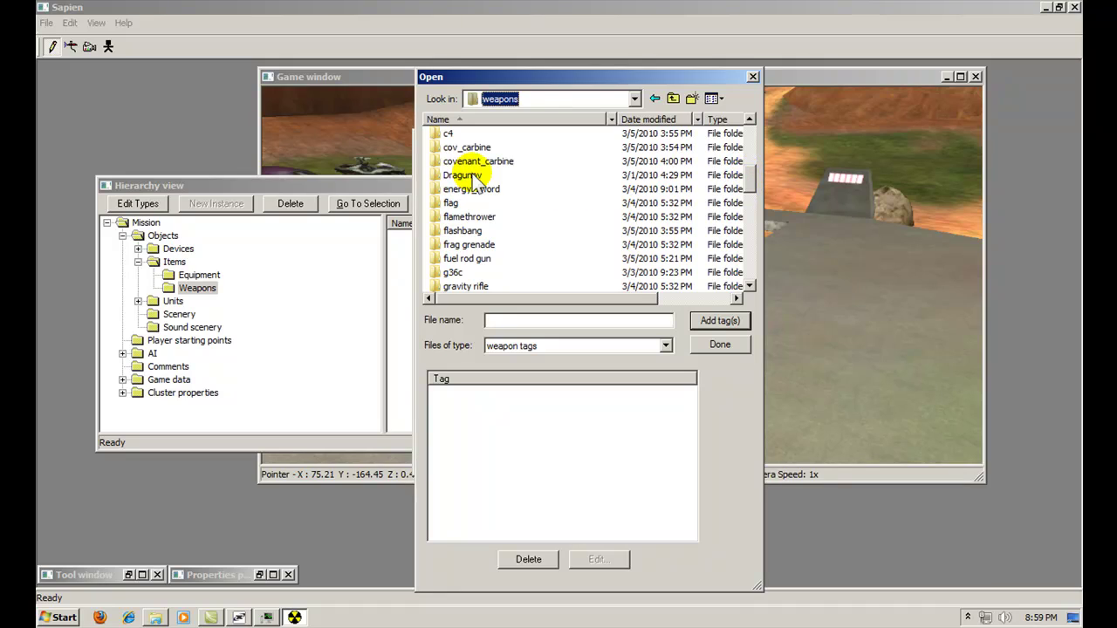
{"action": "left_click_drag", "start_coordinate": [748, 180], "coordinate": [760, 156]}
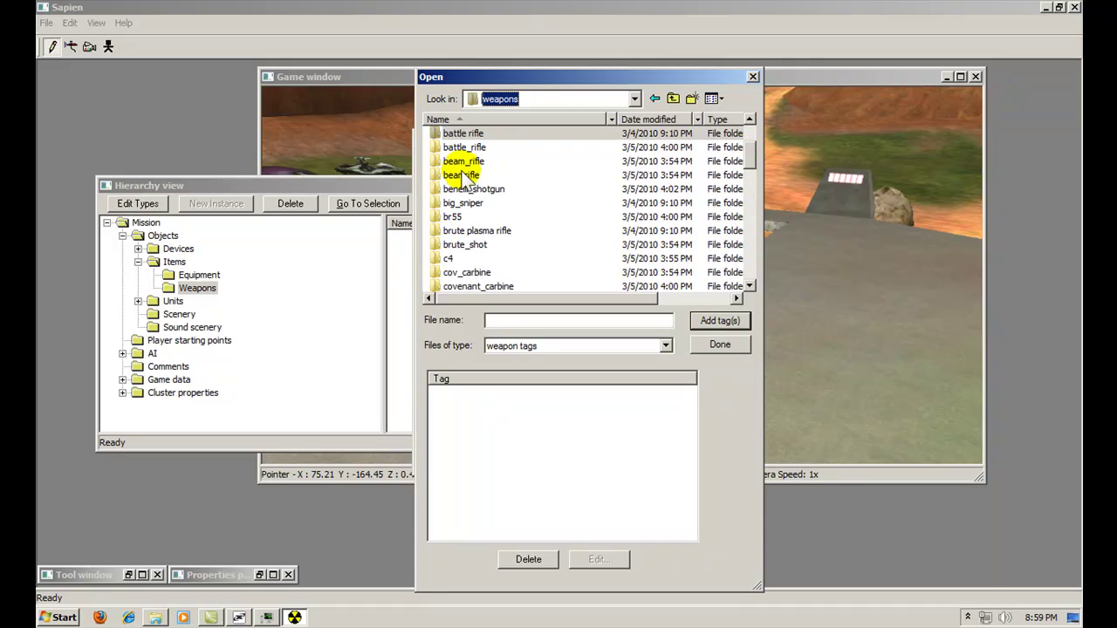
Step: Add weapons\benelli_shotgun\benelli_shotgun.weapon to the weapon types and click Done
{"action": "left_click", "coordinate": [482, 190]}
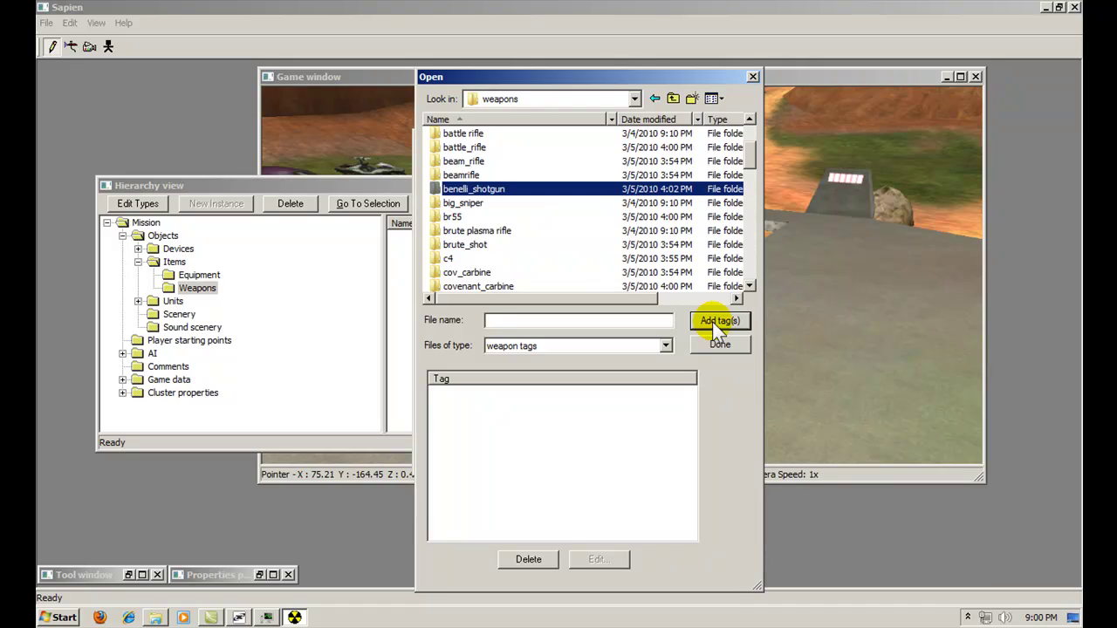
{"action": "double_click", "coordinate": [503, 189]}
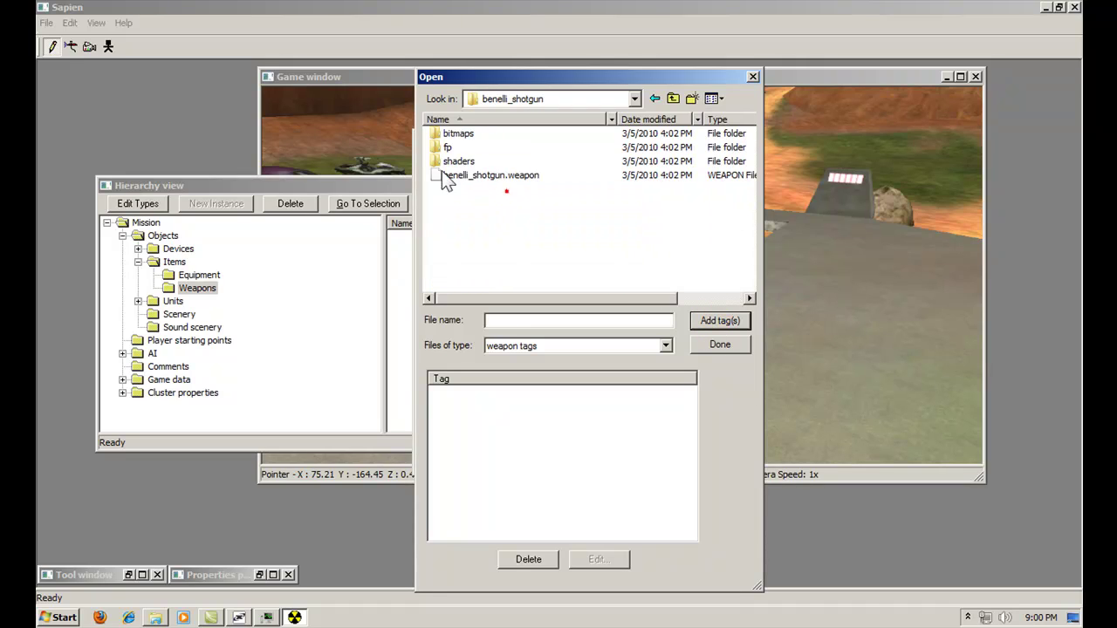
{"action": "left_click", "coordinate": [504, 179]}
{"action": "left_click", "coordinate": [733, 320]}
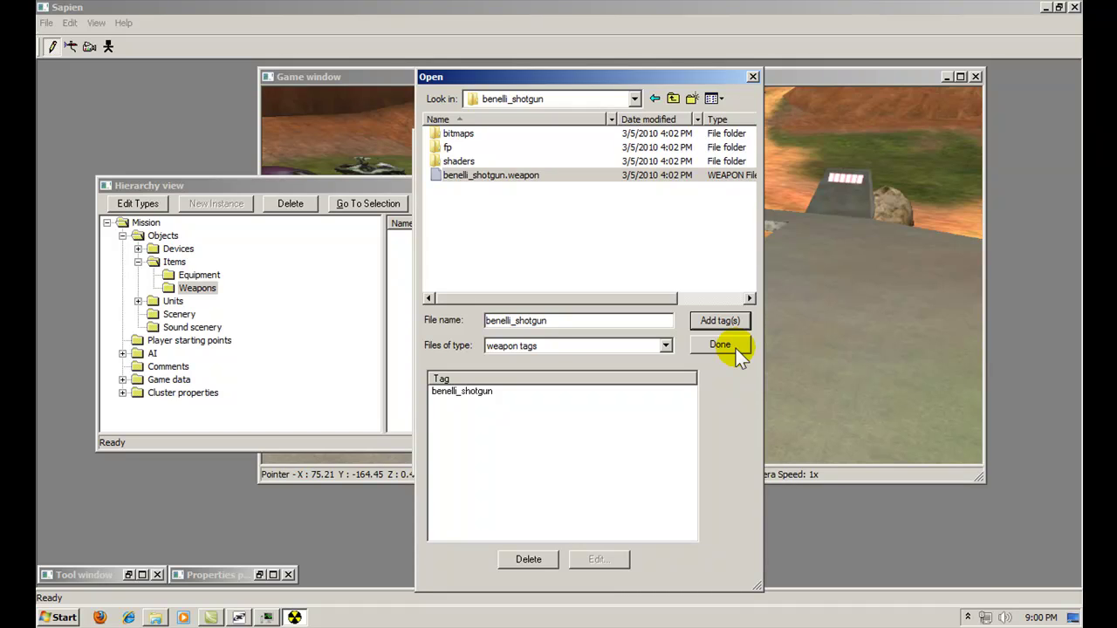
{"action": "left_click", "coordinate": [721, 345]}
Step: Confirm the updated weapon type list and place a new weapon on the base roof
{"action": "left_click", "coordinate": [665, 456]}
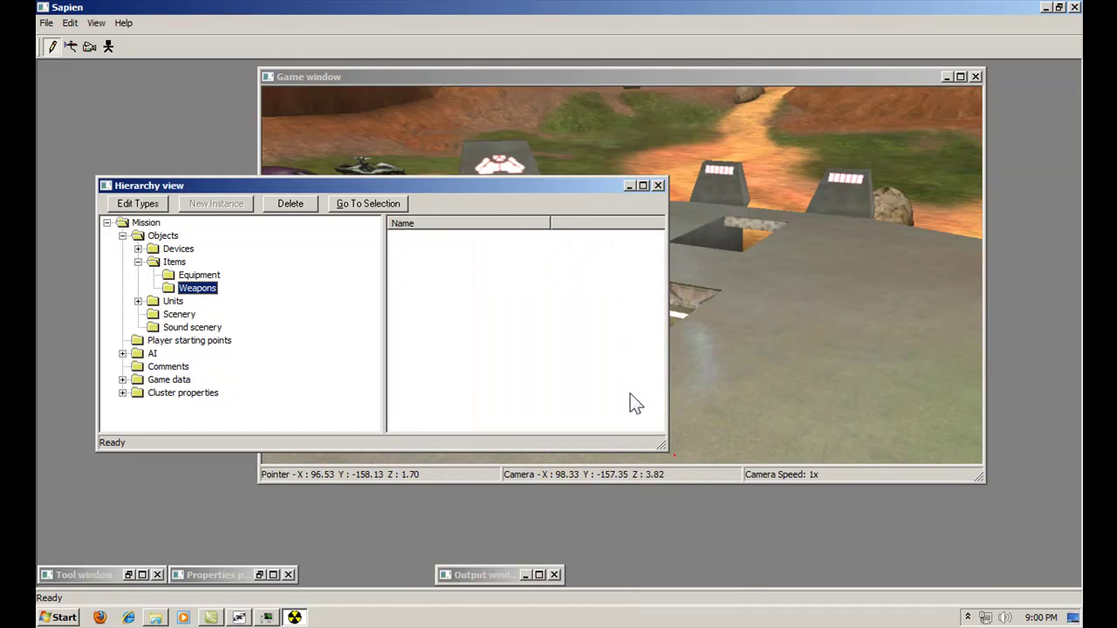
{"action": "left_click_drag", "start_coordinate": [487, 196], "coordinate": [486, 332]}
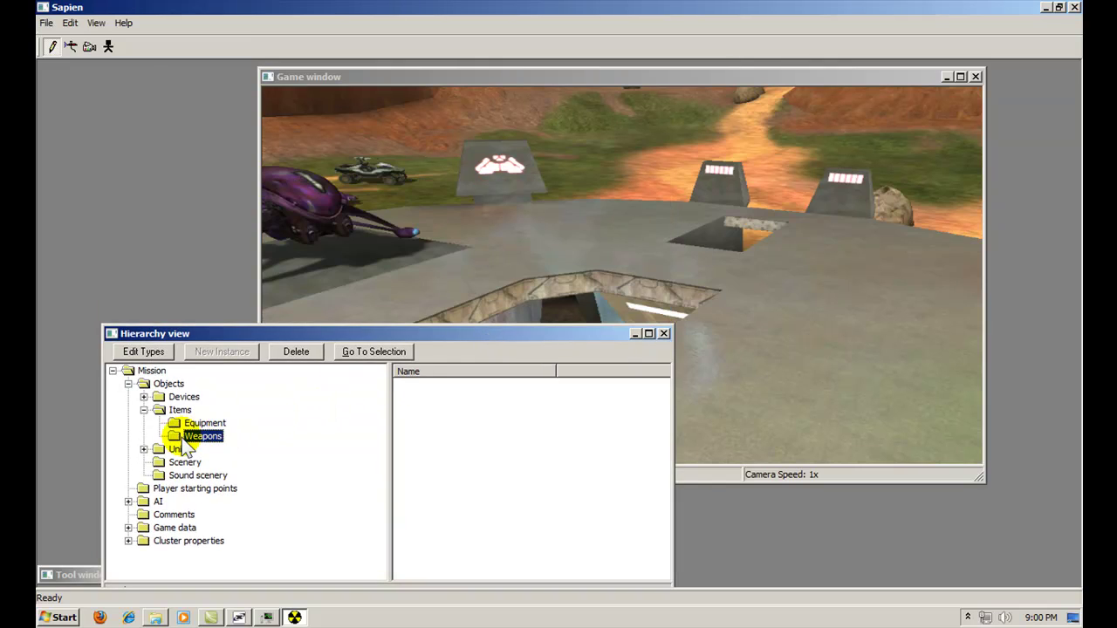
{"action": "right_click", "coordinate": [820, 266]}
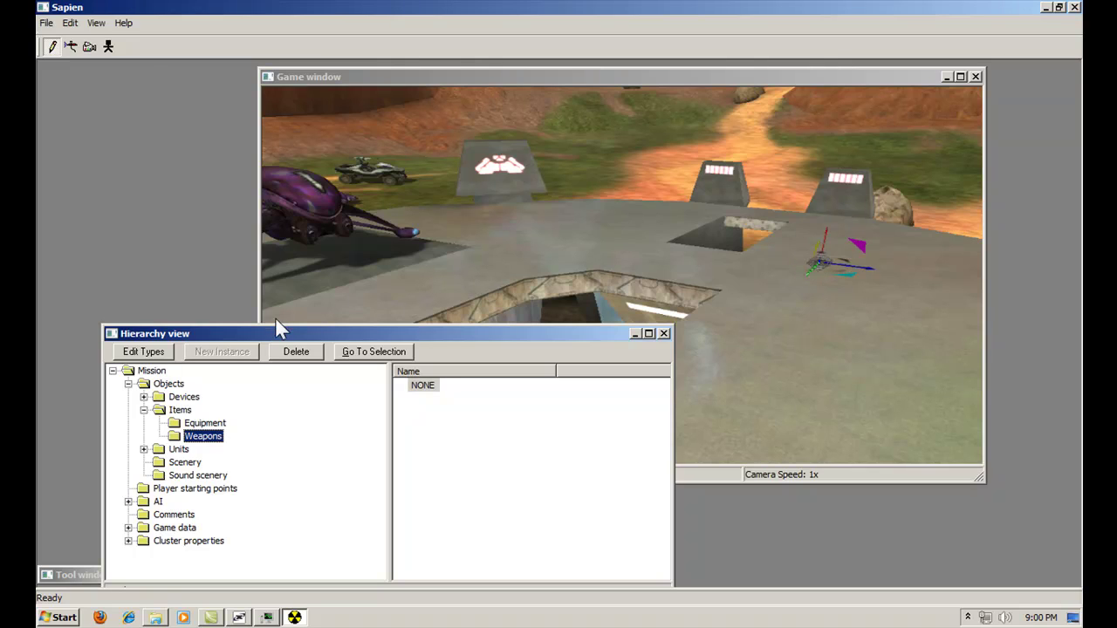
Step: Set the new weapon's type to benelli_shotgun in the Properties palette
{"action": "left_click_drag", "start_coordinate": [277, 332], "coordinate": [267, 196]}
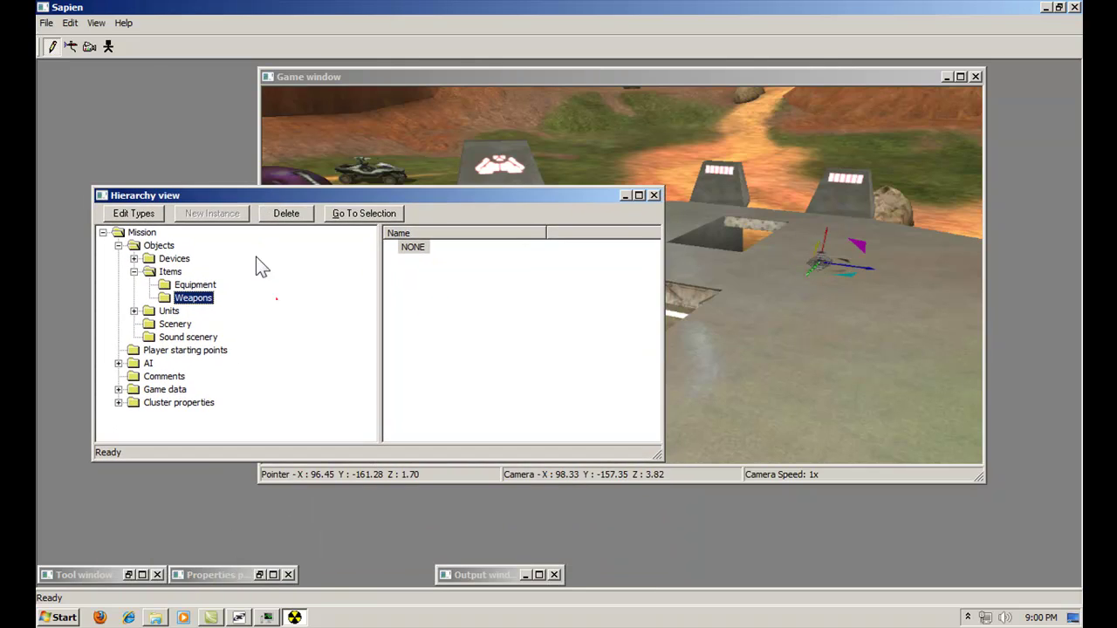
{"action": "left_click", "coordinate": [258, 574]}
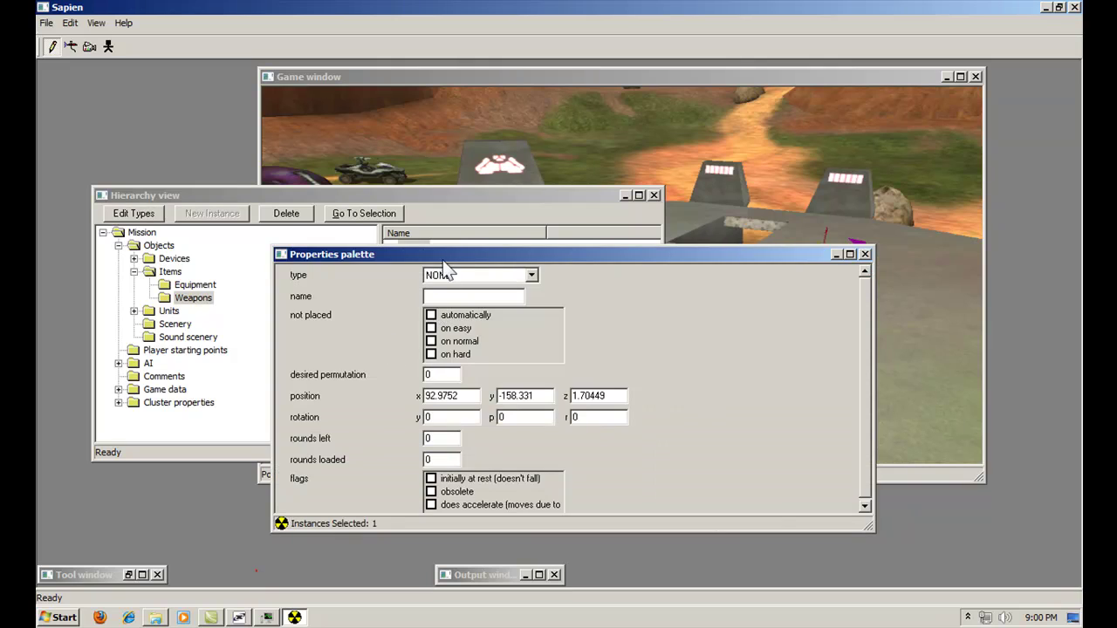
{"action": "left_click_drag", "start_coordinate": [444, 259], "coordinate": [287, 246]}
{"action": "left_click", "coordinate": [375, 262]}
{"action": "left_click", "coordinate": [329, 289]}
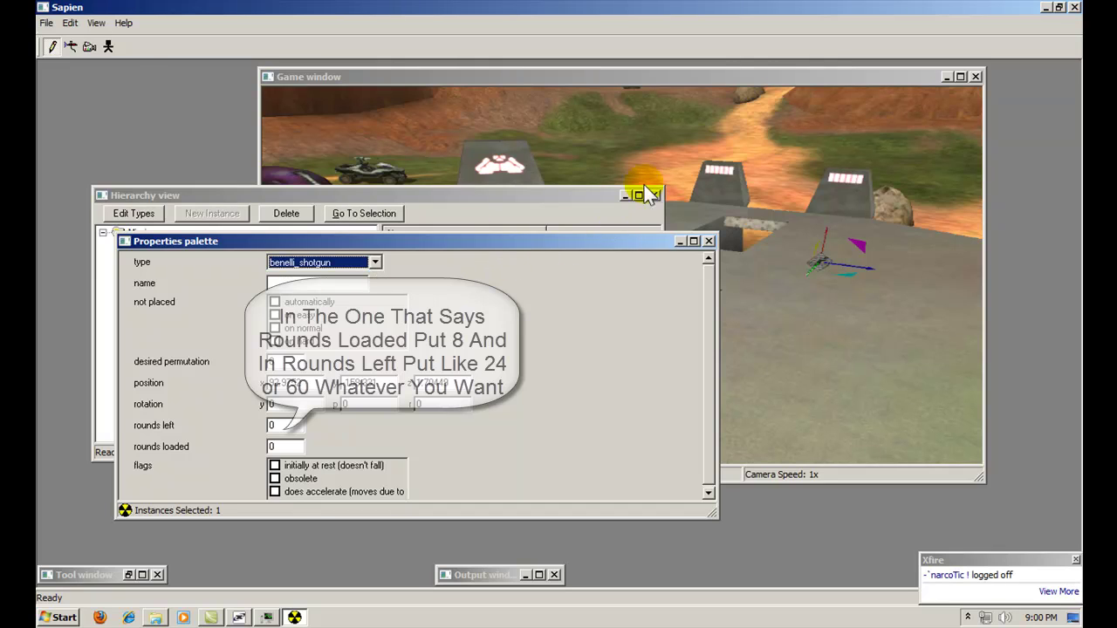
{"action": "left_click", "coordinate": [756, 75]}
Step: Fly the camera down close to the placed shotgun
{"action": "key", "text": "w"}
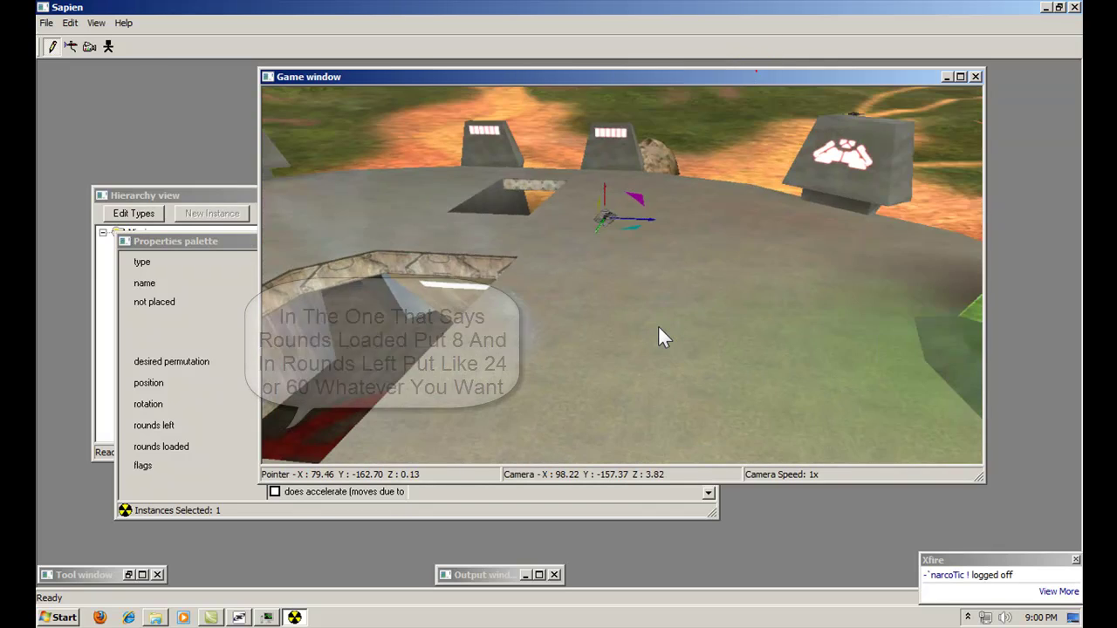
{"action": "scroll", "coordinate": [659, 332], "scroll_direction": "up", "scroll_amount": 4}
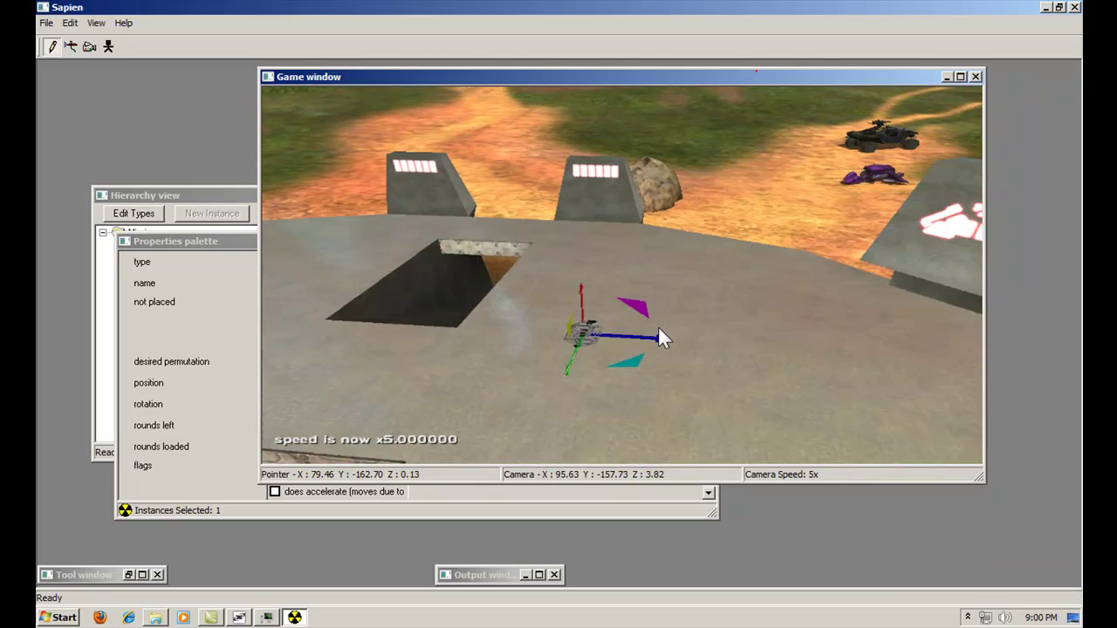
{"action": "right_click_drag", "start_coordinate": [658, 339], "coordinate": [578, 252]}
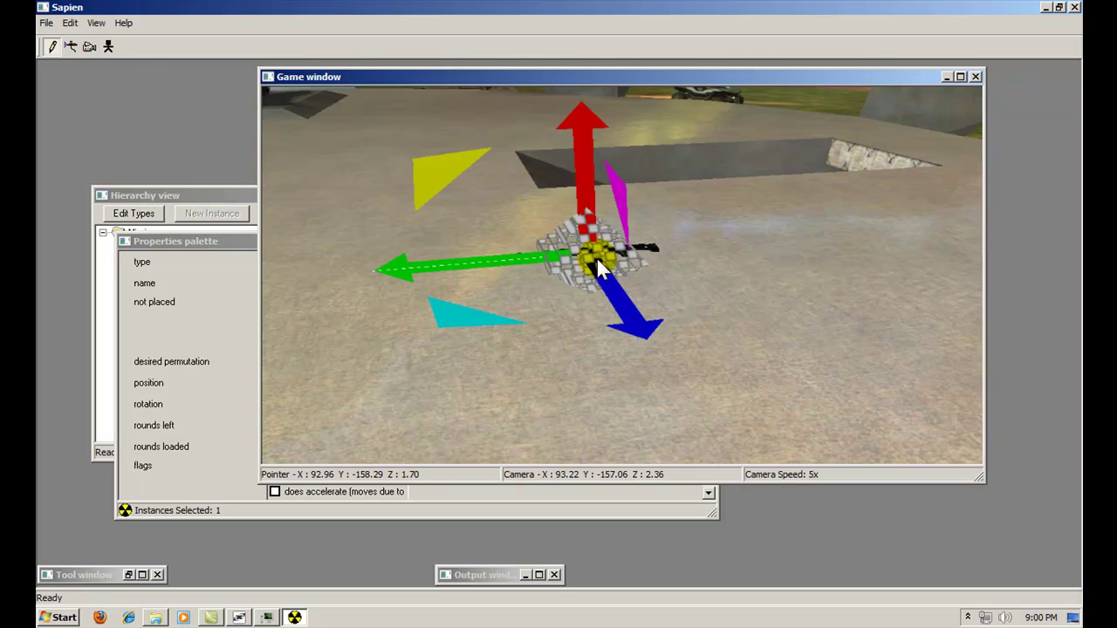
Step: Nudge the shotgun on the floor and rotate it to yaw -177.817, pitch 11.7661, roll 102.393
{"action": "left_click_drag", "start_coordinate": [578, 258], "coordinate": [644, 329]}
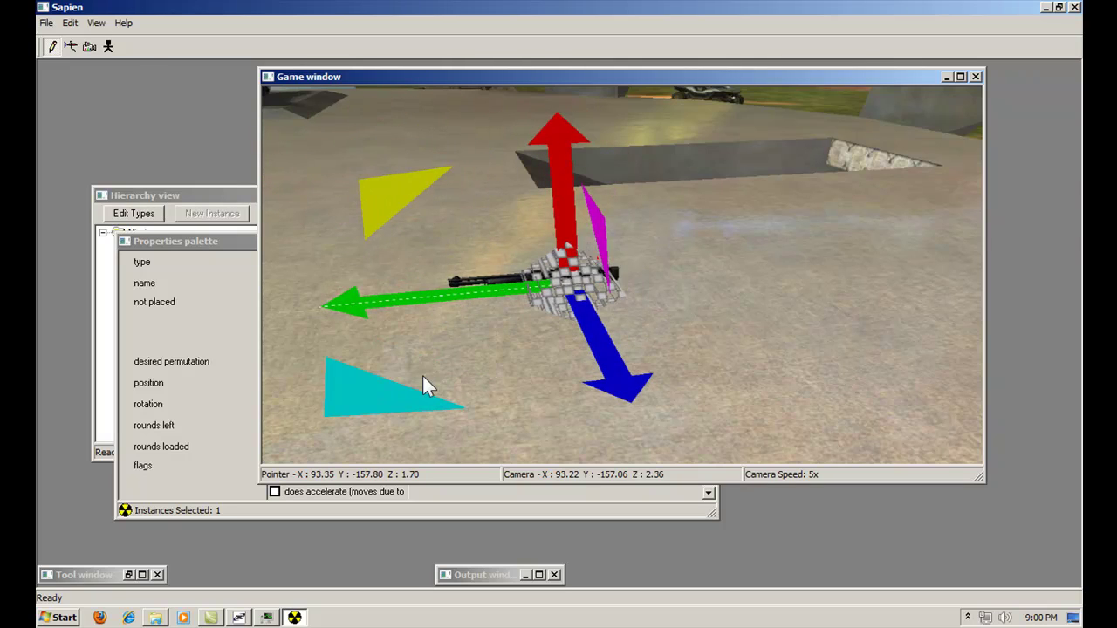
{"action": "left_click_drag", "start_coordinate": [398, 395], "coordinate": [389, 359]}
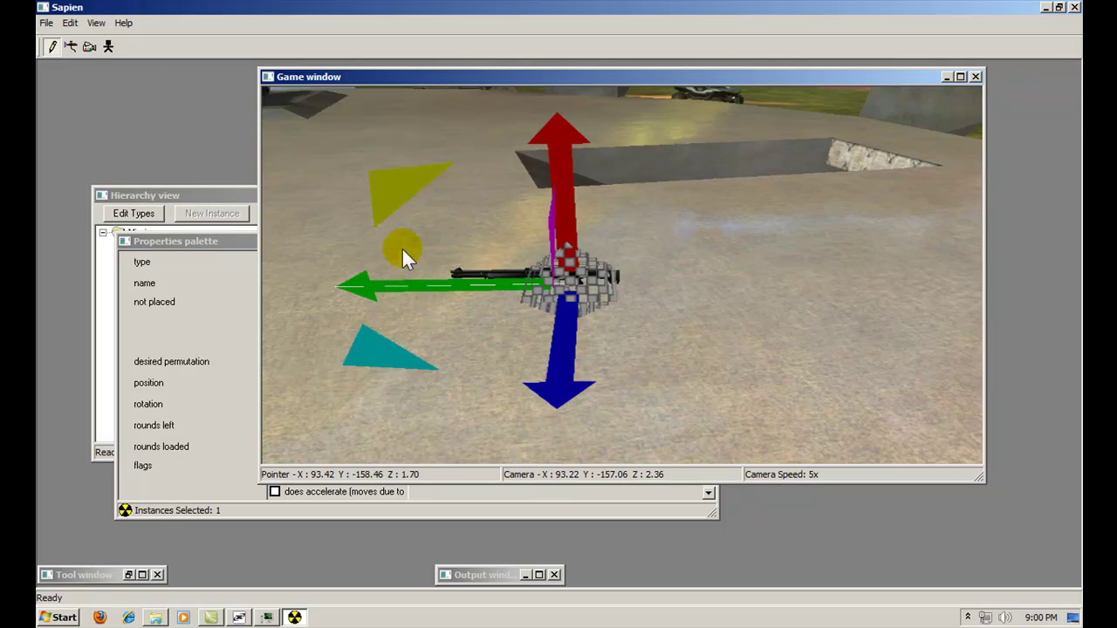
{"action": "mouse_move", "coordinate": [381, 173]}
{"action": "left_mouse_down"}
{"action": "mouse_move", "coordinate": [438, 142]}
{"action": "mouse_move", "coordinate": [644, 146]}
{"action": "mouse_move", "coordinate": [851, 218]}
{"action": "mouse_move", "coordinate": [650, 166]}
{"action": "mouse_move", "coordinate": [358, 166]}
{"action": "mouse_move", "coordinate": [380, 172]}
{"action": "left_mouse_up"}
{"action": "mouse_move", "coordinate": [557, 235]}
{"action": "left_mouse_down"}
{"action": "mouse_move", "coordinate": [597, 237]}
{"action": "mouse_move", "coordinate": [546, 340]}
{"action": "mouse_move", "coordinate": [541, 149]}
{"action": "mouse_move", "coordinate": [629, 131]}
{"action": "mouse_move", "coordinate": [558, 185]}
{"action": "mouse_move", "coordinate": [531, 365]}
{"action": "mouse_move", "coordinate": [565, 168]}
{"action": "mouse_move", "coordinate": [545, 249]}
{"action": "left_mouse_up"}
{"action": "left_click_drag", "start_coordinate": [449, 178], "coordinate": [786, 419]}
Step: Mark the shotgun 'initially at rest (doesn't fall)' in its properties
{"action": "left_click", "coordinate": [252, 280]}
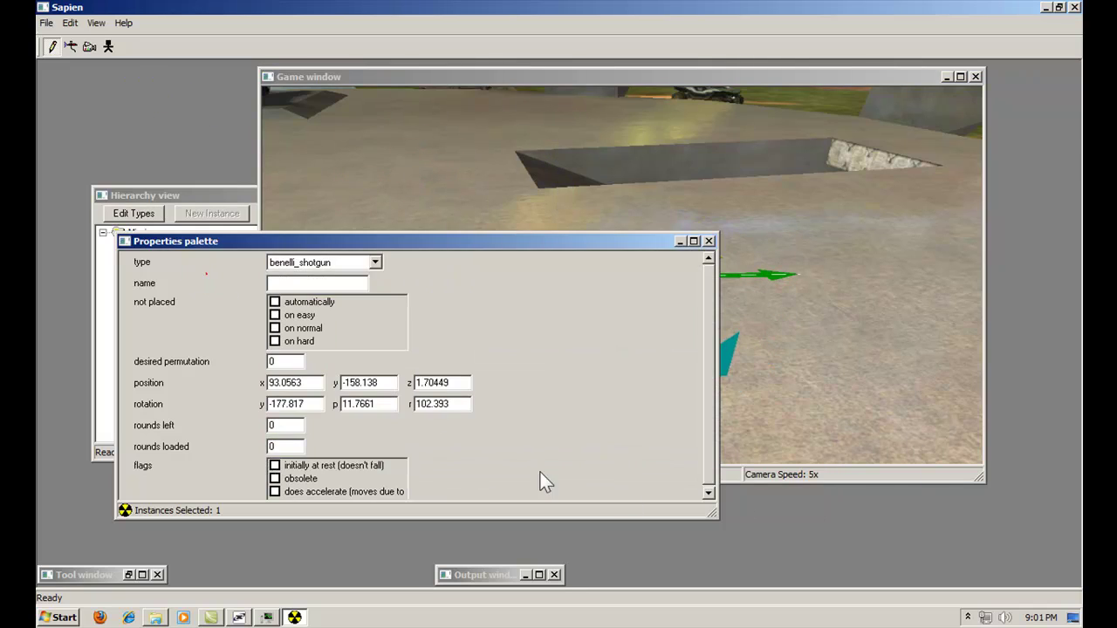
{"action": "left_click", "coordinate": [275, 465]}
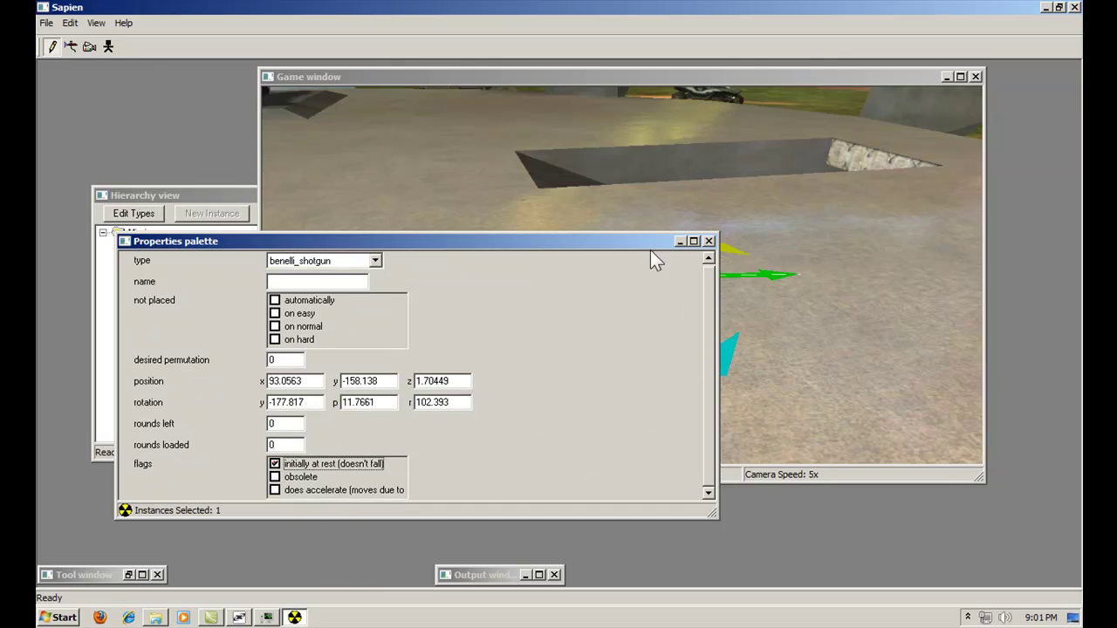
{"action": "left_click_drag", "start_coordinate": [594, 244], "coordinate": [636, 160]}
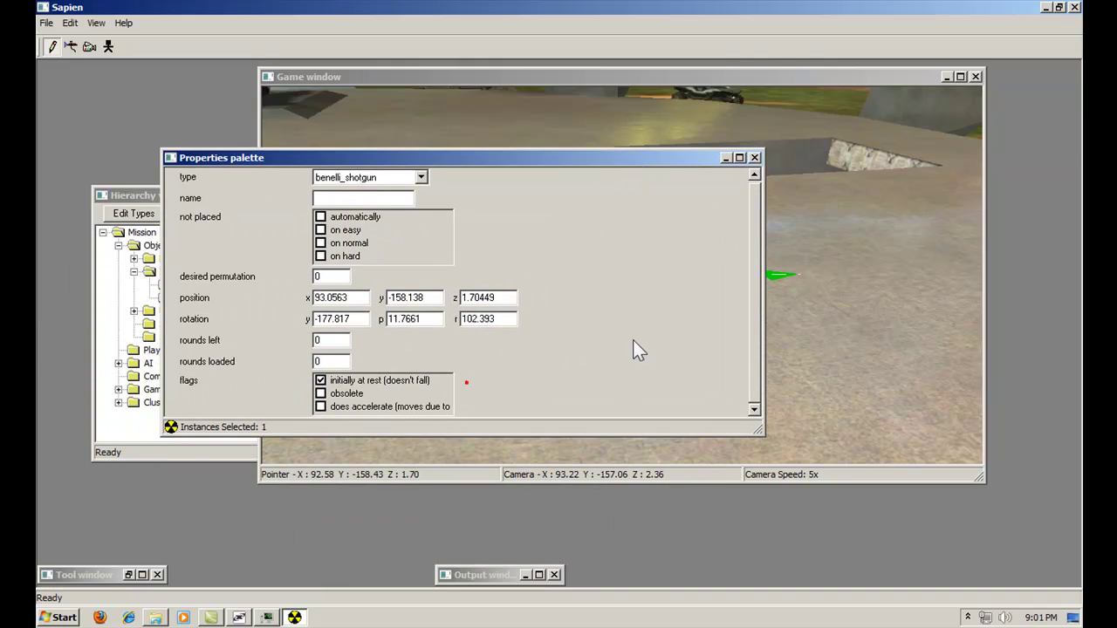
Step: Save the bloodgulch scenario and close Sapien
{"action": "left_click", "coordinate": [47, 24]}
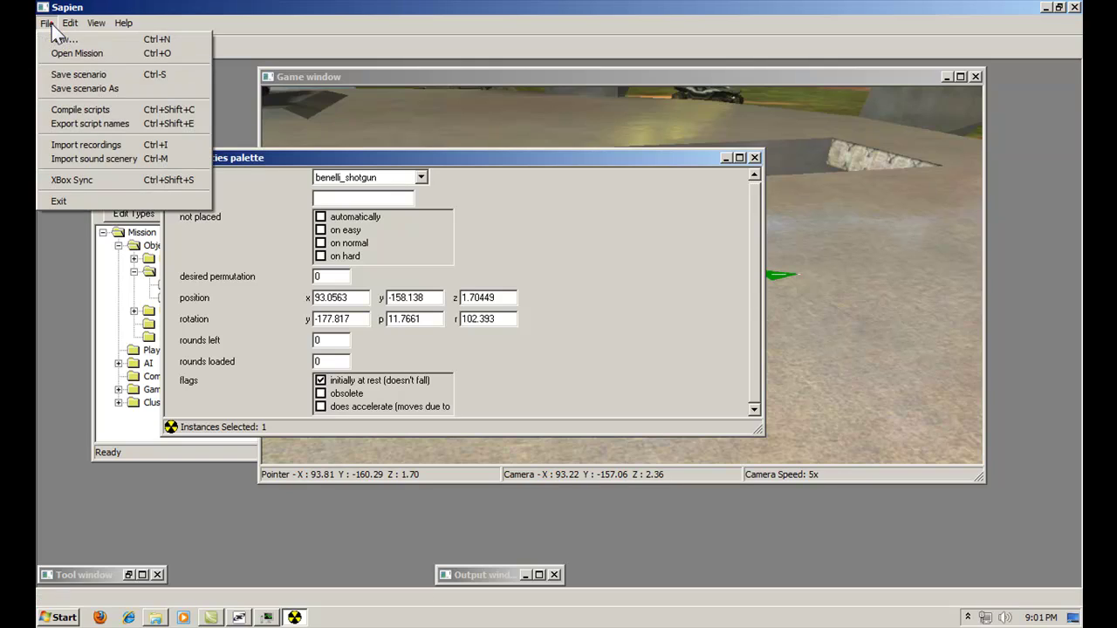
{"action": "left_click", "coordinate": [80, 75]}
{"action": "left_click_drag", "start_coordinate": [469, 154], "coordinate": [463, 135]}
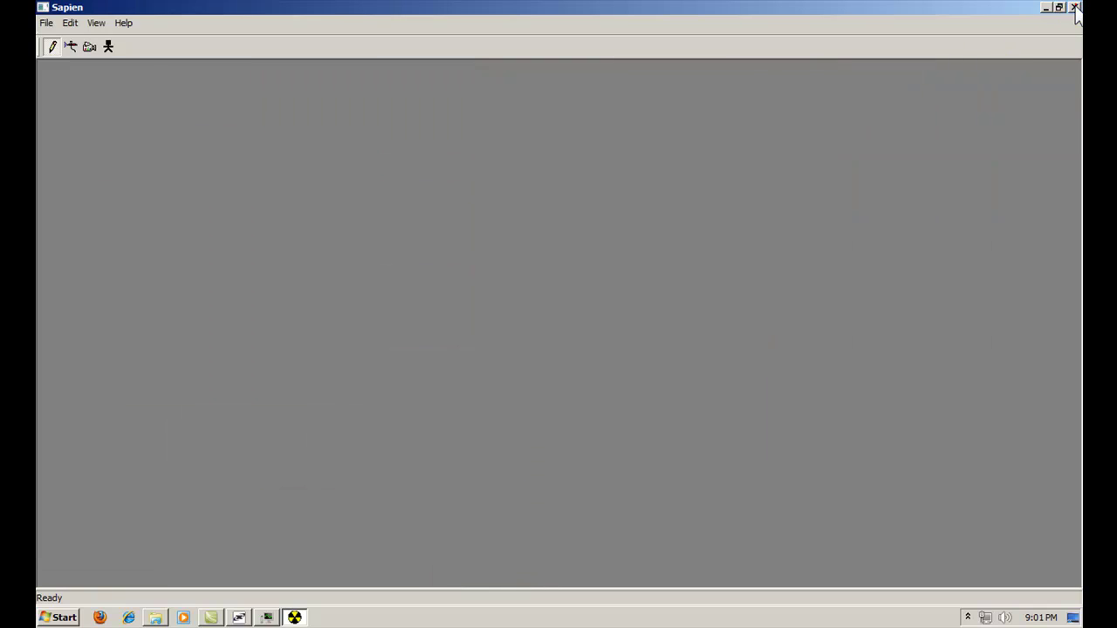
{"action": "left_click", "coordinate": [1075, 7]}
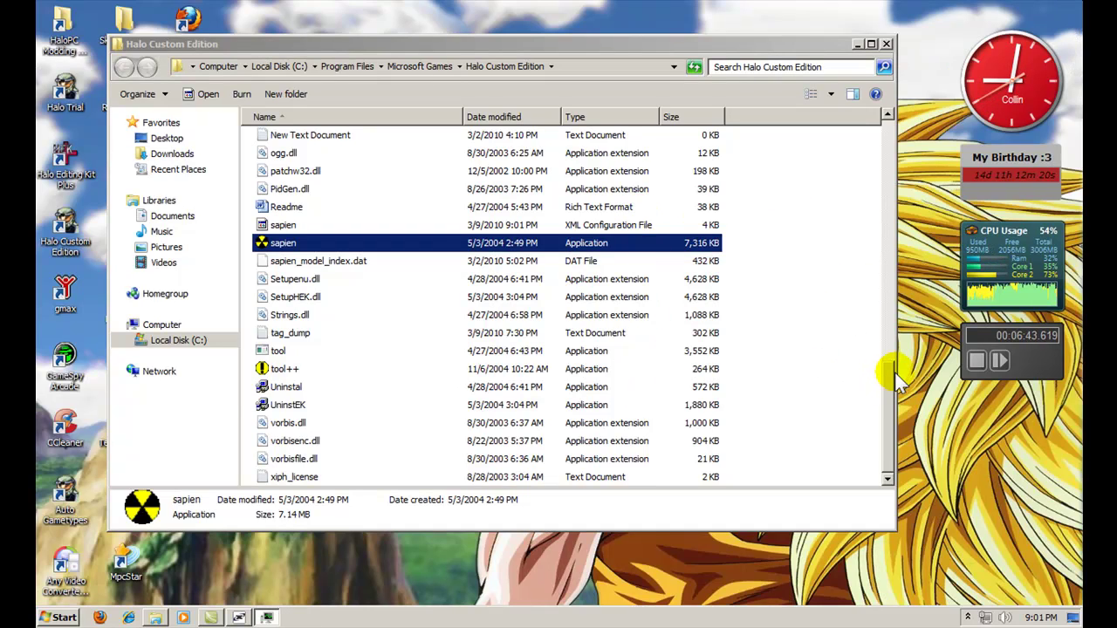
Step: Shift+right-click empty space in the Halo Custom Edition folder's file list to show its context menu
{"action": "left_click", "coordinate": [727, 39]}
{"action": "left_click", "coordinate": [782, 247]}
{"action": "scroll", "coordinate": [747, 293], "scroll_direction": "up", "scroll_amount": 1}
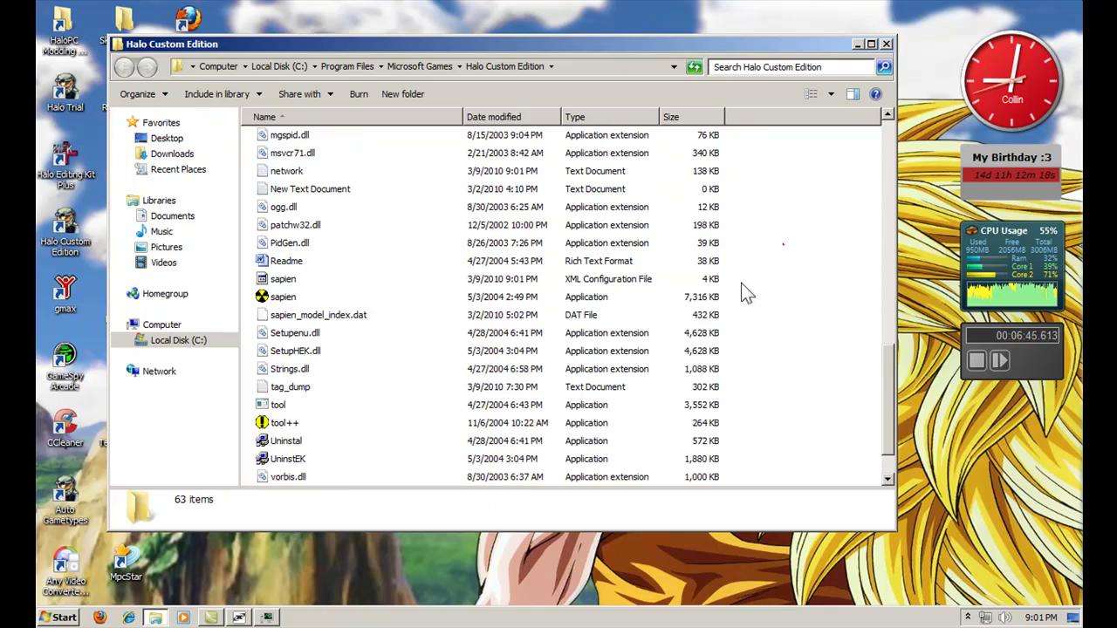
{"action": "scroll", "coordinate": [746, 296], "scroll_direction": "up", "scroll_amount": 9}
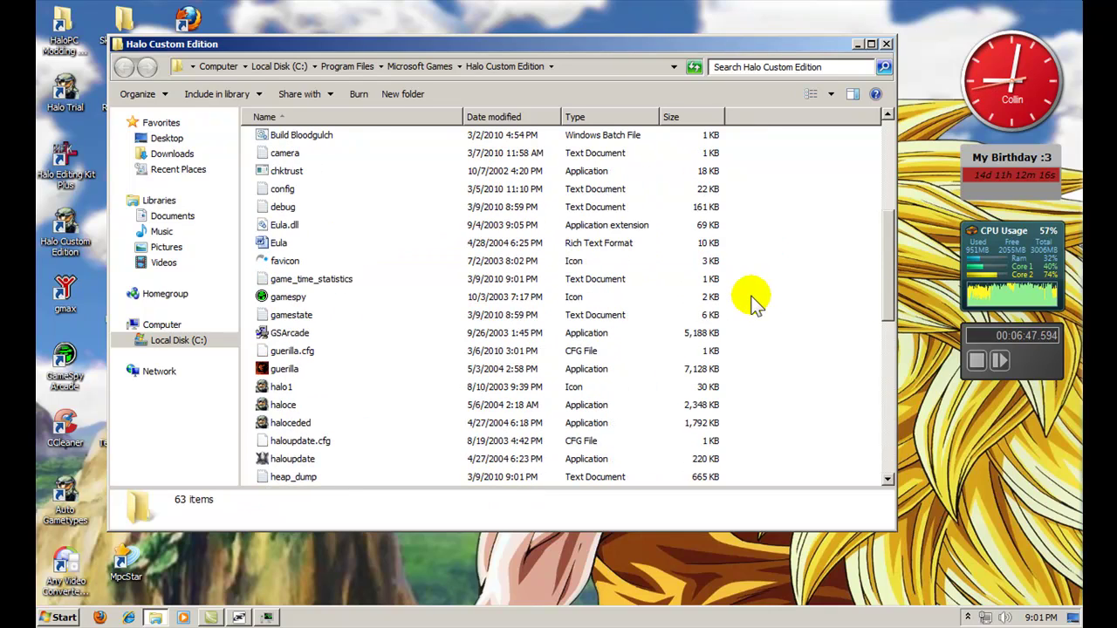
{"action": "scroll", "coordinate": [797, 242], "scroll_direction": "up", "scroll_amount": 5}
{"action": "scroll", "coordinate": [798, 267], "scroll_direction": "down", "scroll_amount": 2}
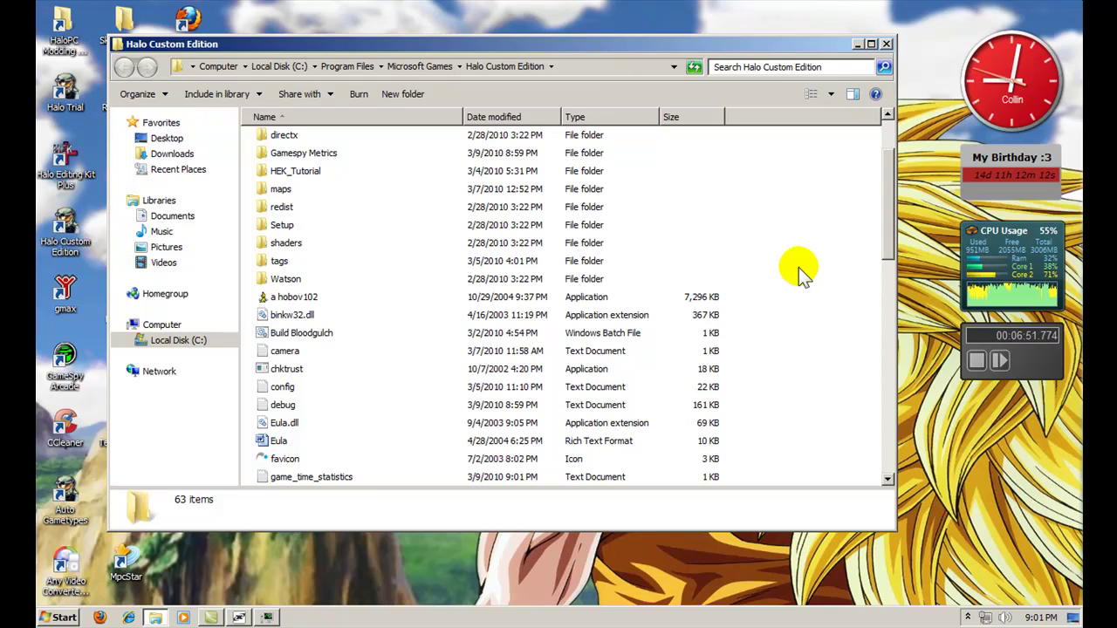
{"action": "left_click_drag", "start_coordinate": [887, 174], "coordinate": [867, 149]}
{"action": "right_click", "coordinate": [791, 353]}
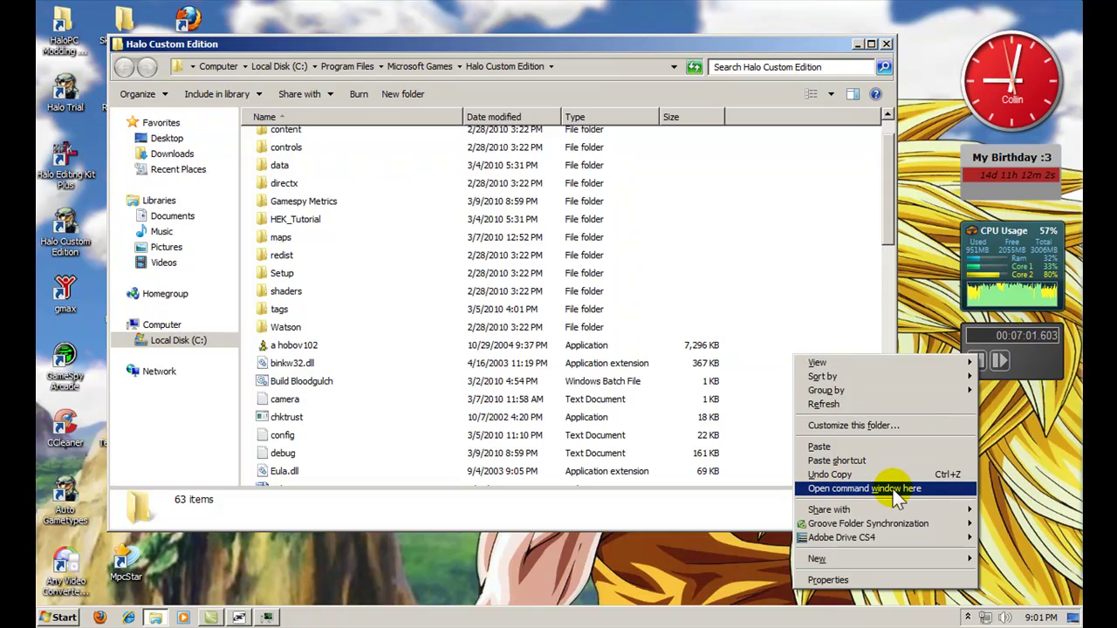
Step: Open a command window in the Halo Custom Edition folder and move it aside
{"action": "left_click", "coordinate": [828, 492]}
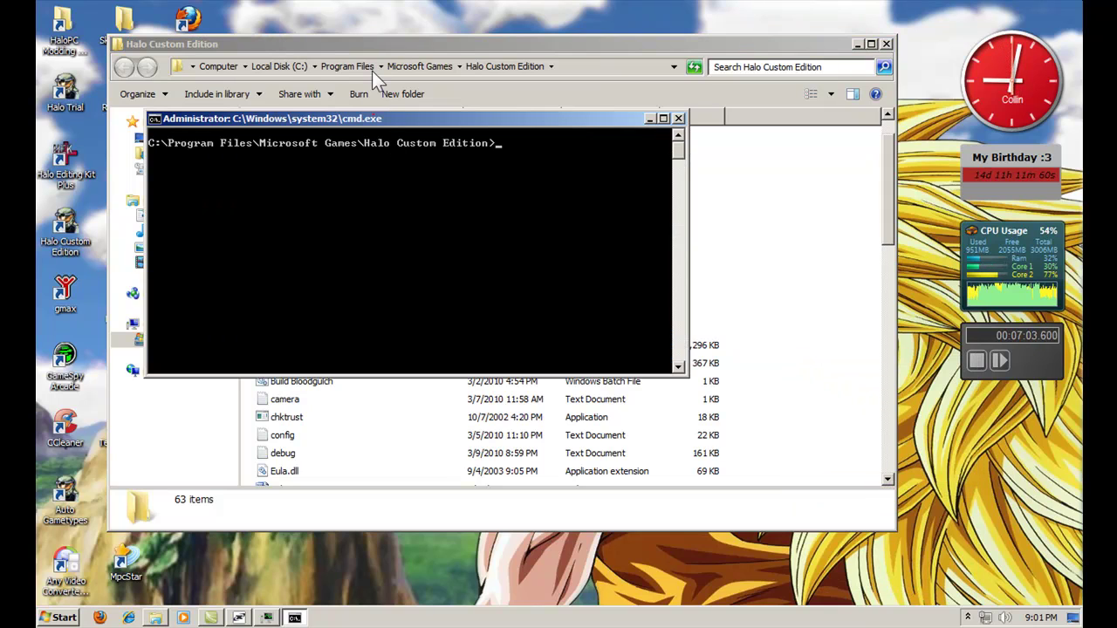
{"action": "left_click_drag", "start_coordinate": [375, 120], "coordinate": [377, 55]}
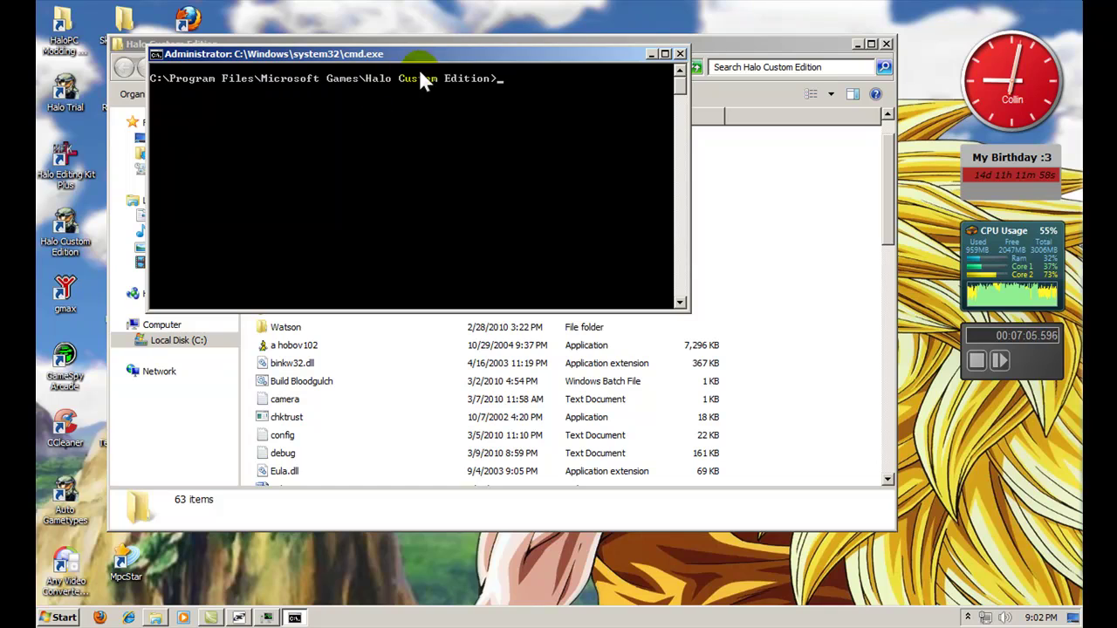
{"action": "left_click_drag", "start_coordinate": [449, 53], "coordinate": [698, 129]}
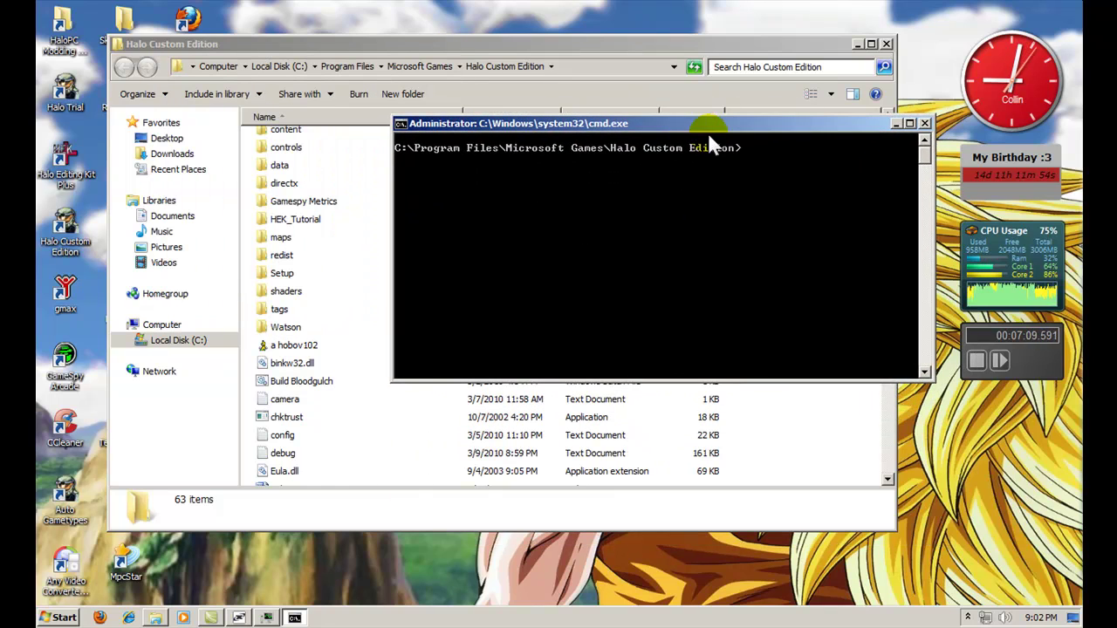
Step: Run 'tool build-cache-file levels\test\bloodgulch\bloodgulch' and close the console once it succeeds
{"action": "type", "text": "tool"}
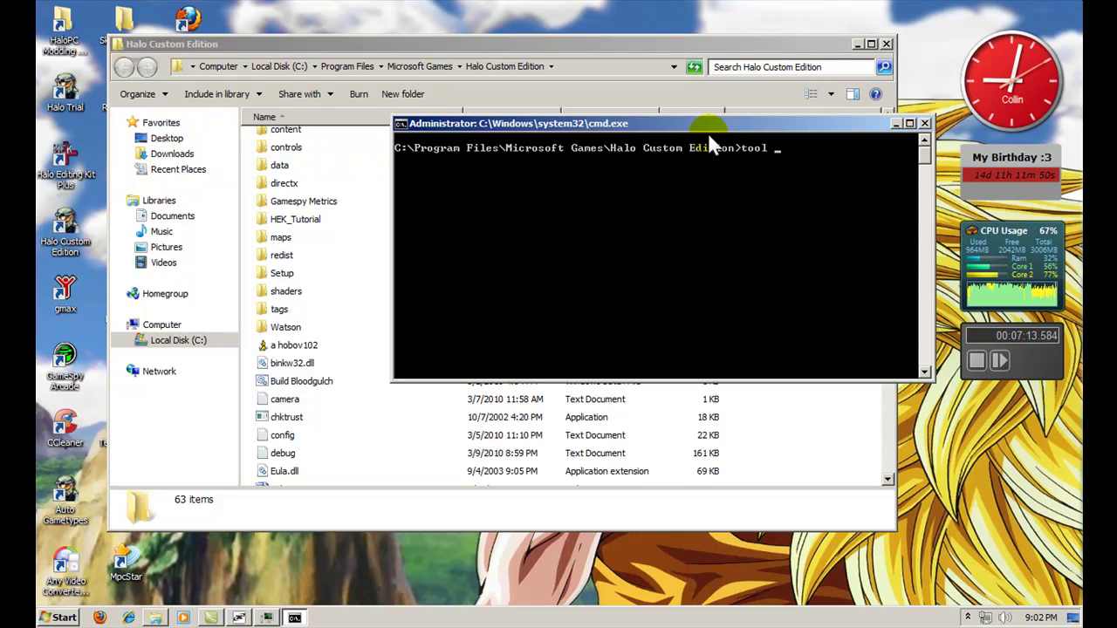
{"action": "type", "text": " bui"}
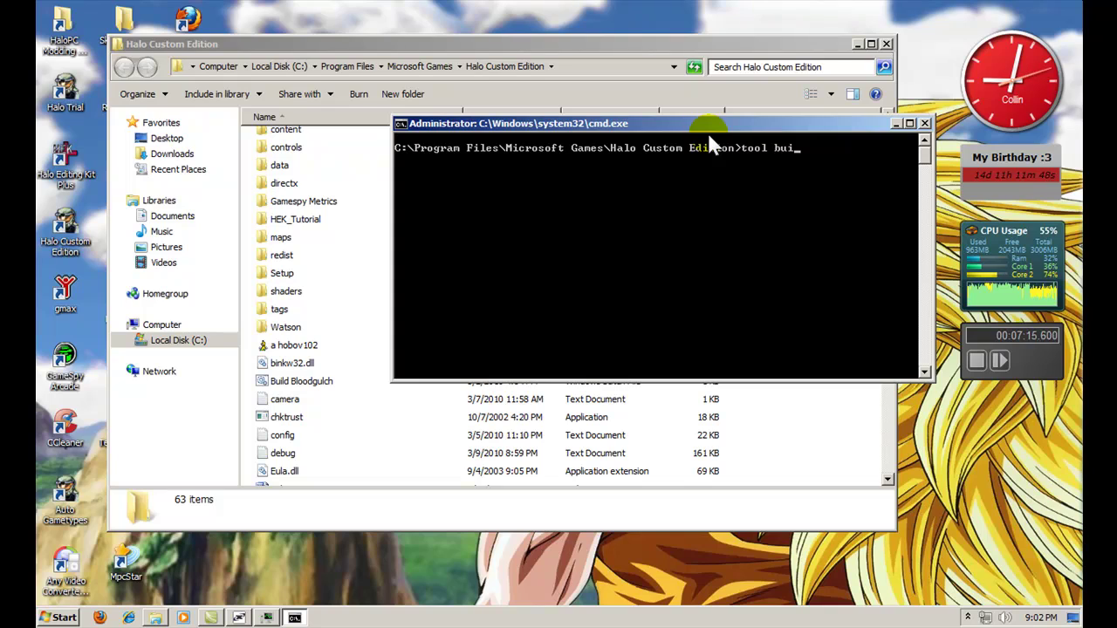
{"action": "type", "text": "ld-cache"}
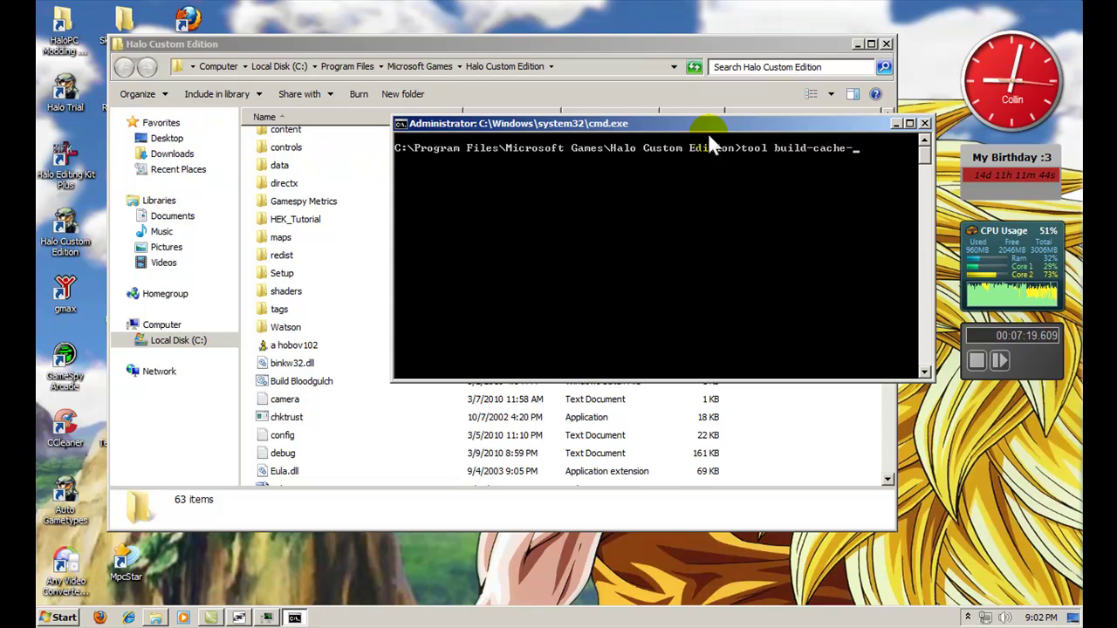
{"action": "type", "text": "-file"}
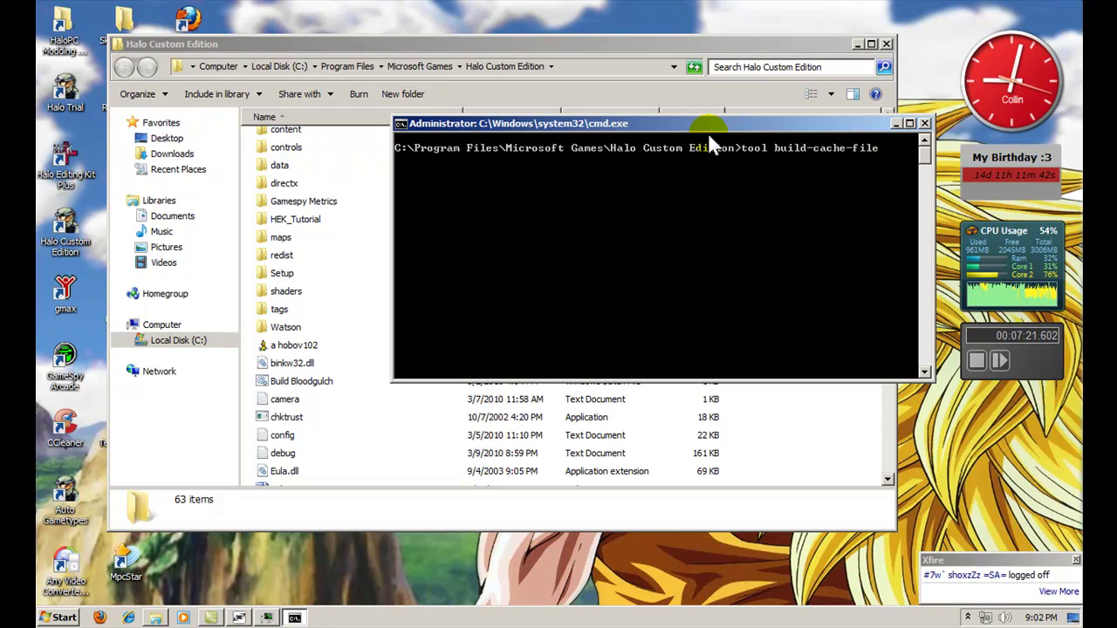
{"action": "type", "text": " levels\\tes"}
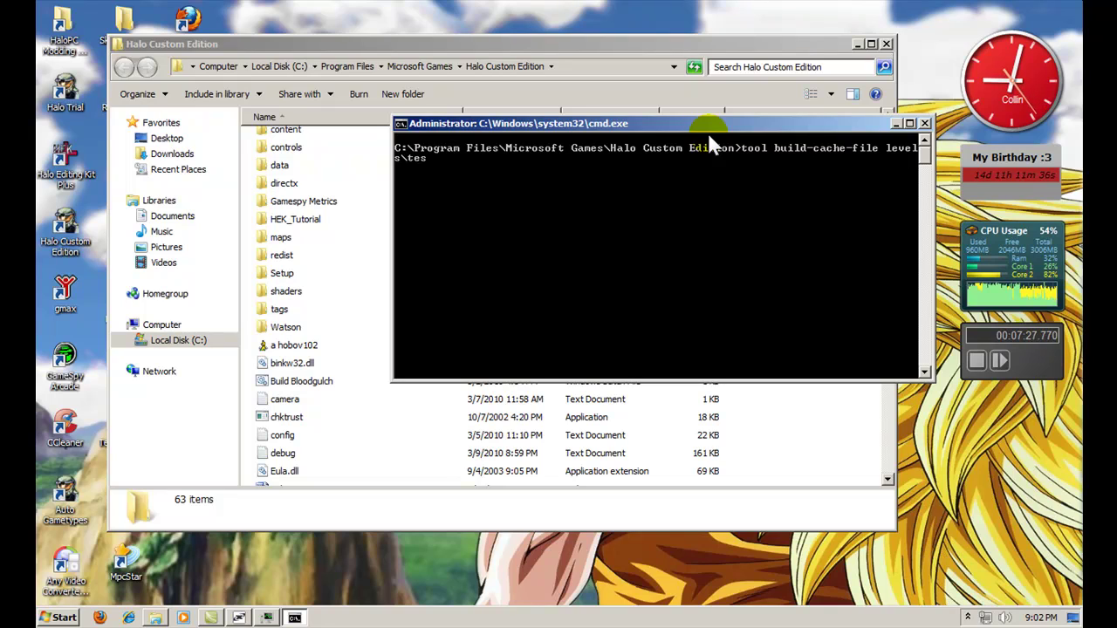
{"action": "type", "text": "t\\bloodgulch\\bloodgulch"}
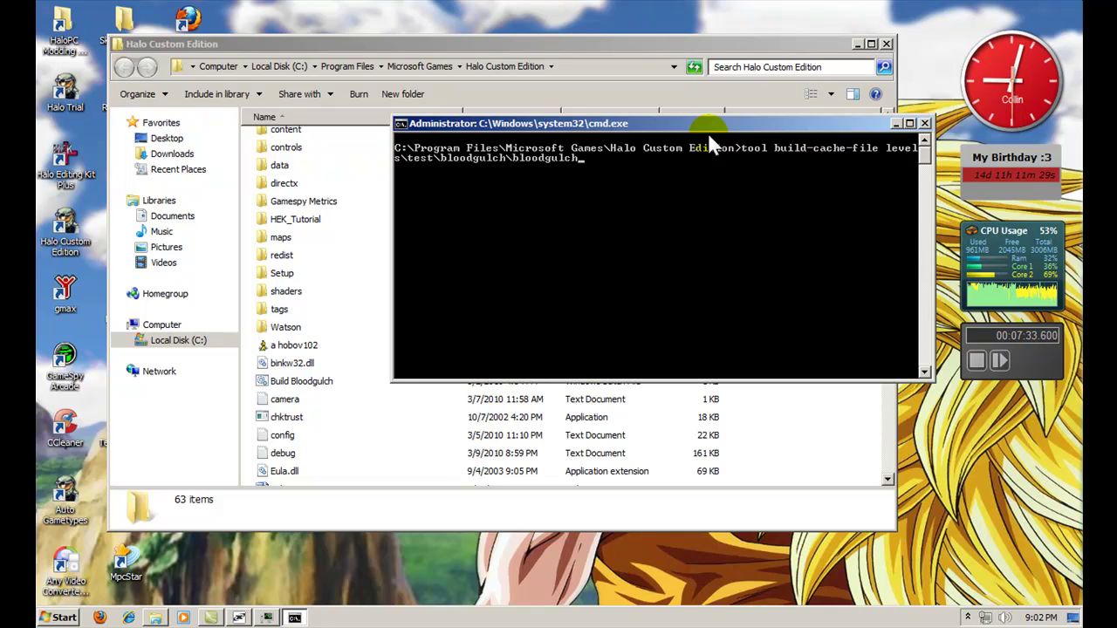
{"action": "key", "text": "Return"}
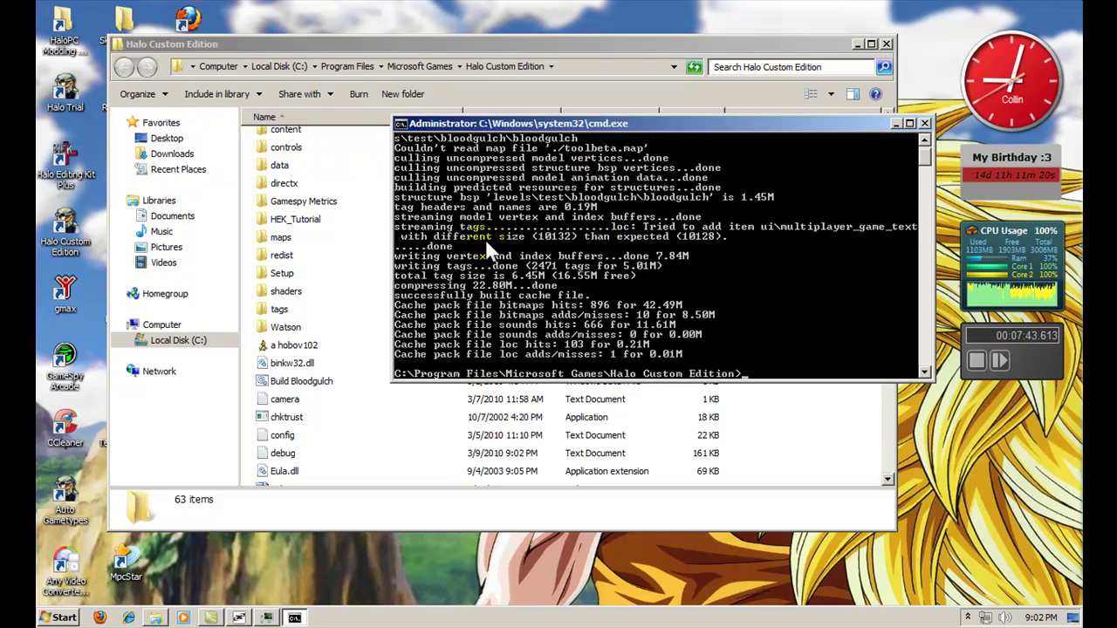
{"action": "type", "text": "d"}
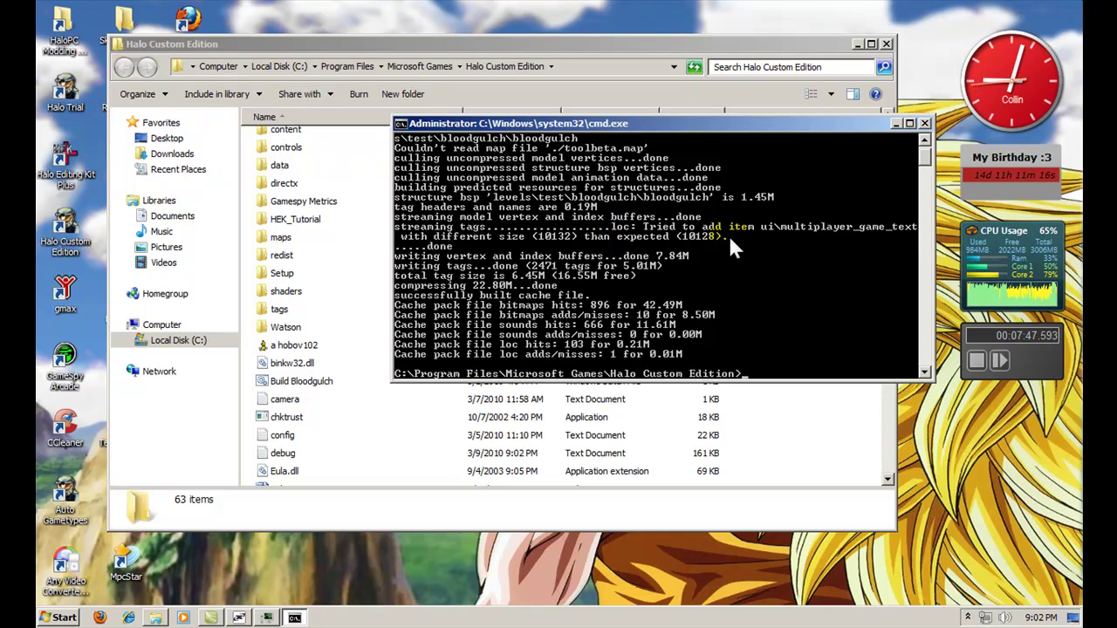
{"action": "left_click", "coordinate": [924, 124]}
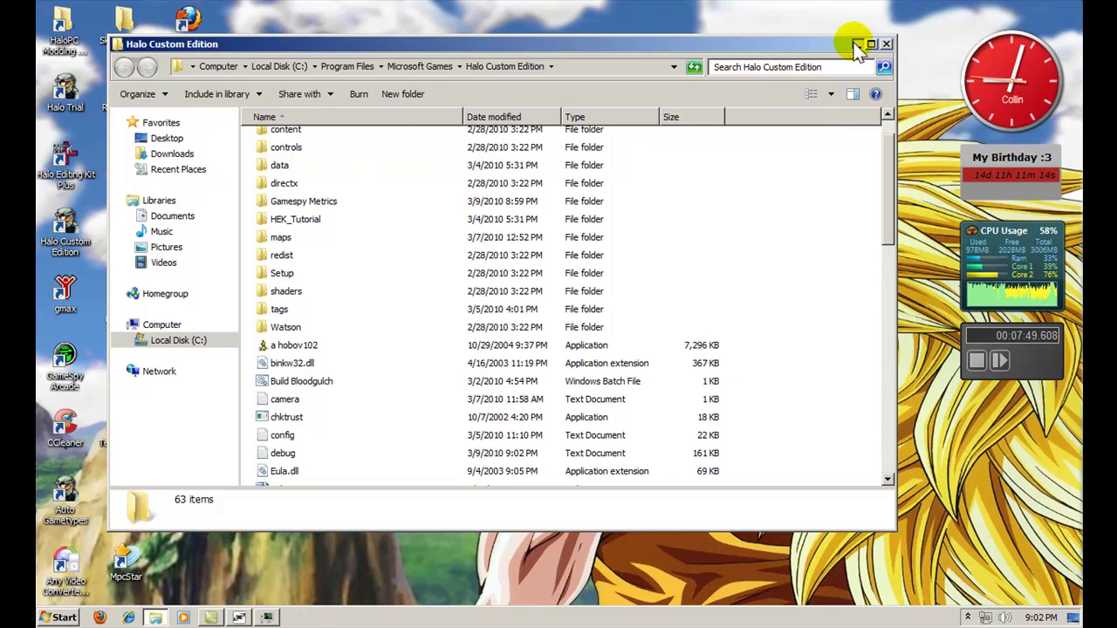
Step: Close the Halo Custom Edition Explorer window and select the Halo Custom Edition desktop shortcut
{"action": "left_click", "coordinate": [886, 44]}
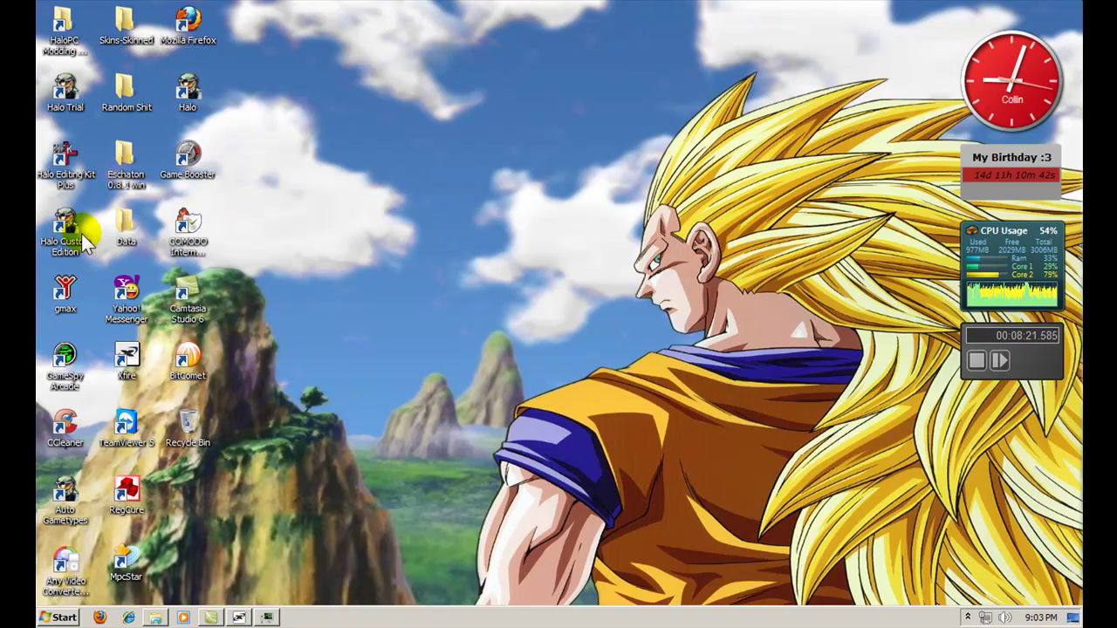
{"action": "left_click", "coordinate": [76, 242]}
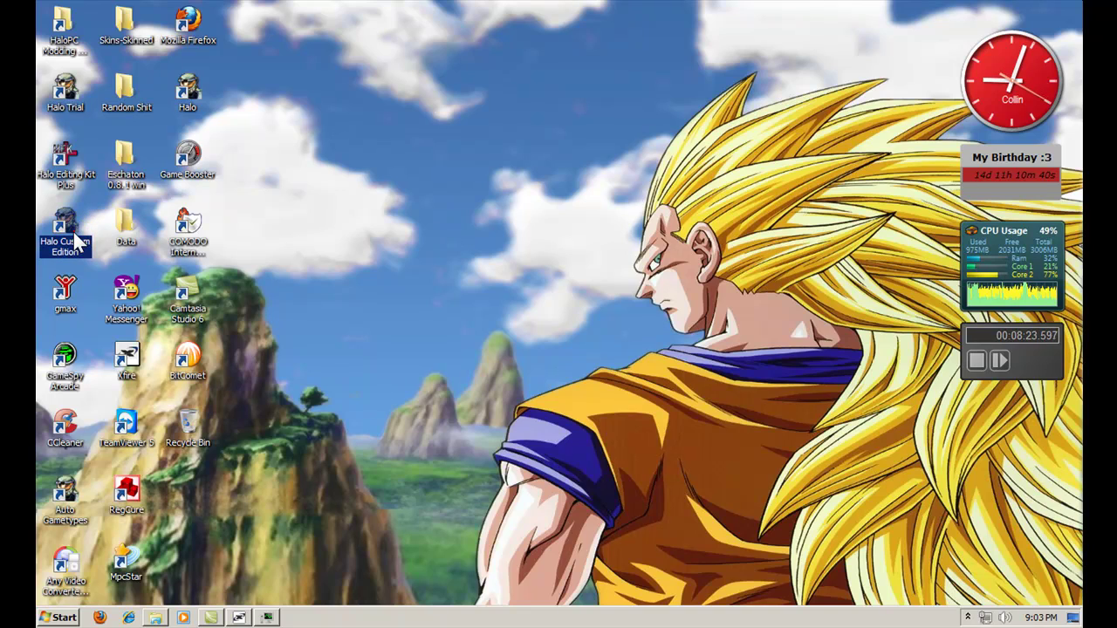
Step: Launch Halo Custom Edition, skip the intro, and enter the multiplayer menu
{"action": "double_click", "coordinate": [76, 244]}
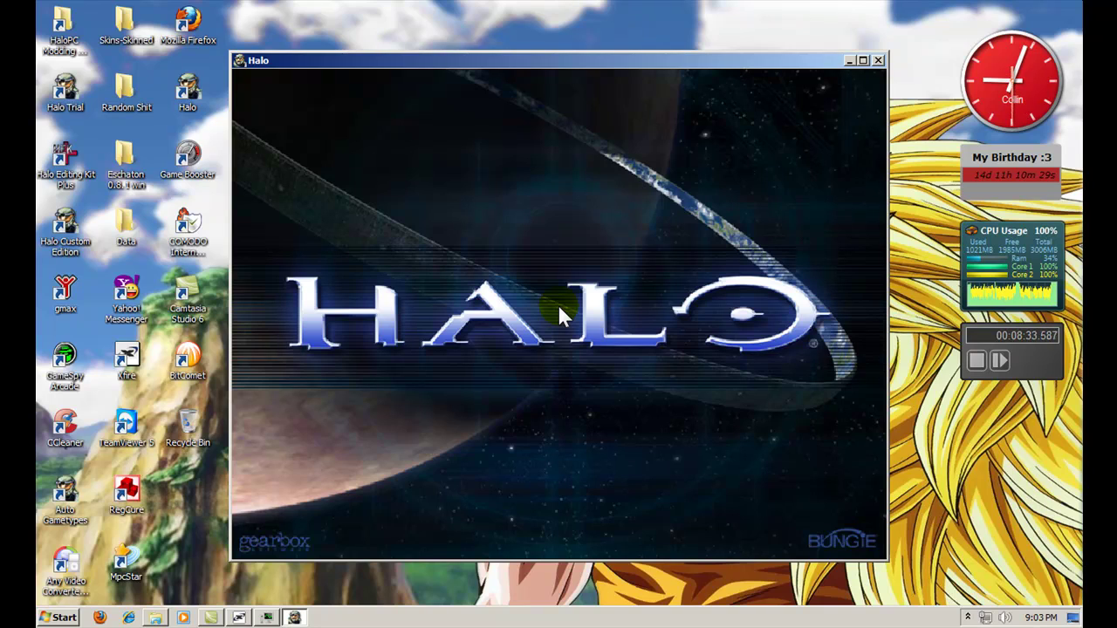
{"action": "left_click", "coordinate": [560, 314]}
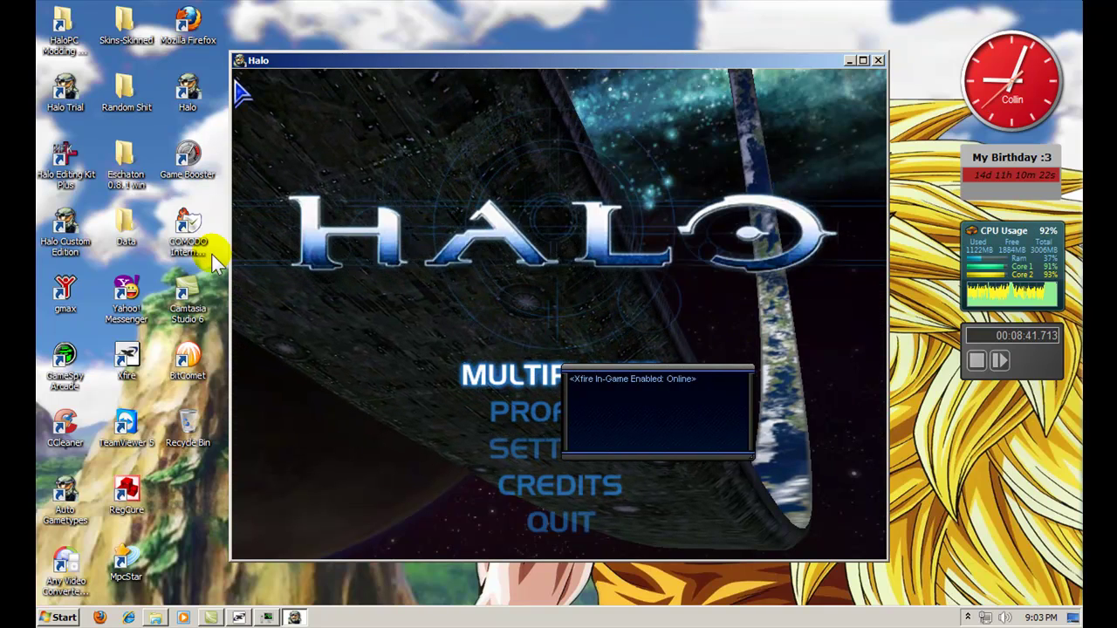
{"action": "left_click", "coordinate": [201, 285]}
{"action": "left_click", "coordinate": [245, 286]}
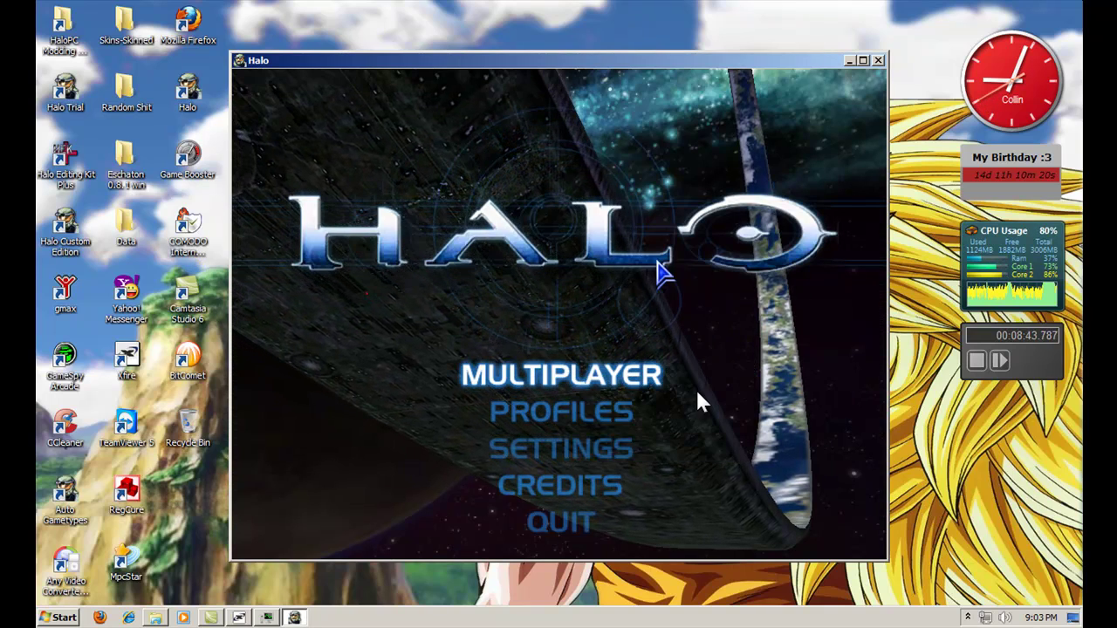
Step: Create a LAN game on Blood Gulch with CTF and start the server
{"action": "left_click", "coordinate": [558, 376]}
{"action": "left_click", "coordinate": [319, 367]}
{"action": "left_click", "coordinate": [444, 189]}
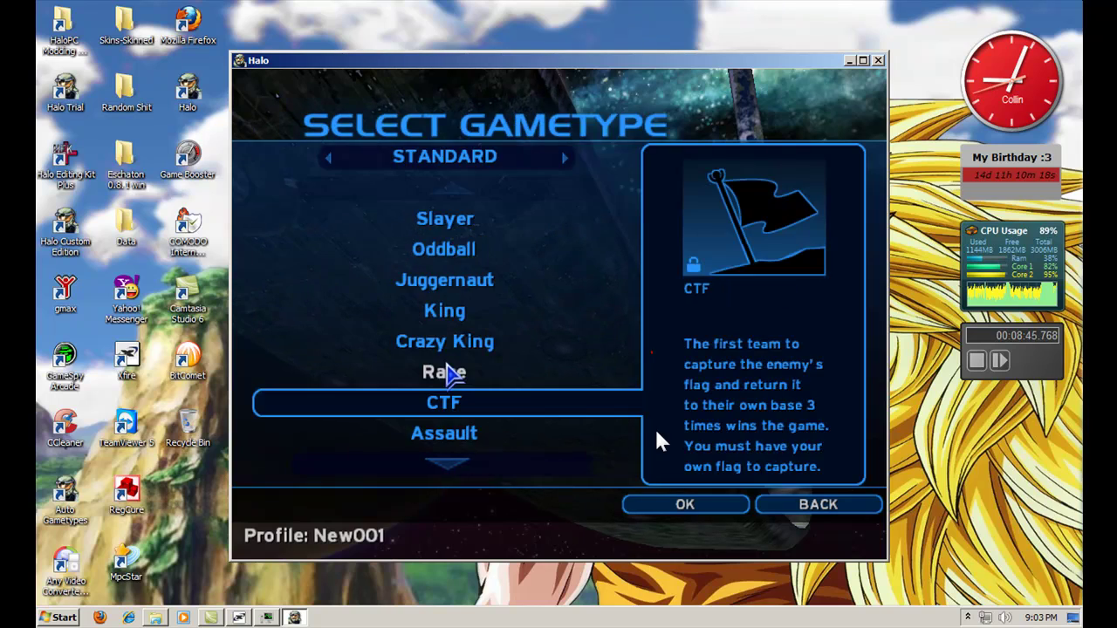
{"action": "left_click", "coordinate": [447, 402]}
{"action": "left_click", "coordinate": [650, 503]}
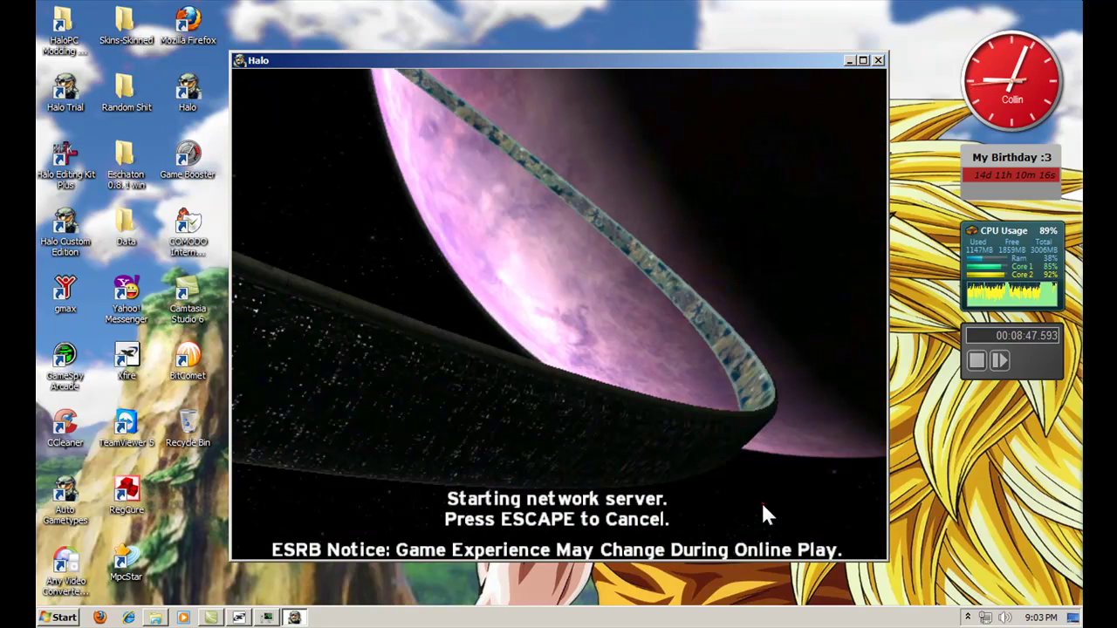
Step: Walk up to the new shotgun at the base and swap the rifle for it
{"action": "left_click", "coordinate": [762, 505]}
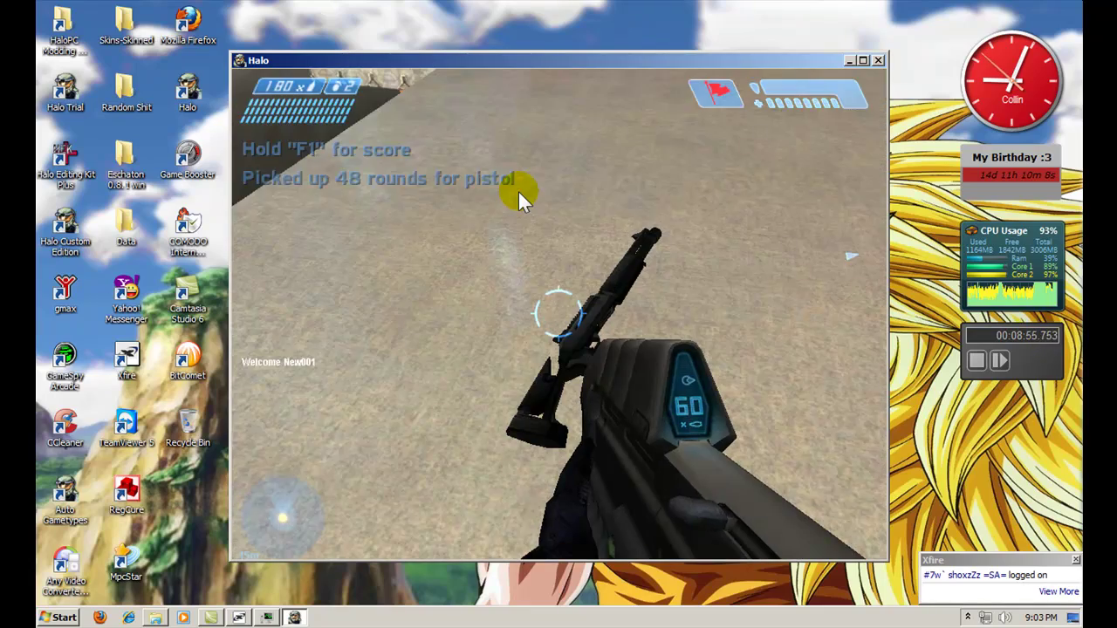
{"action": "key", "text": "w"}
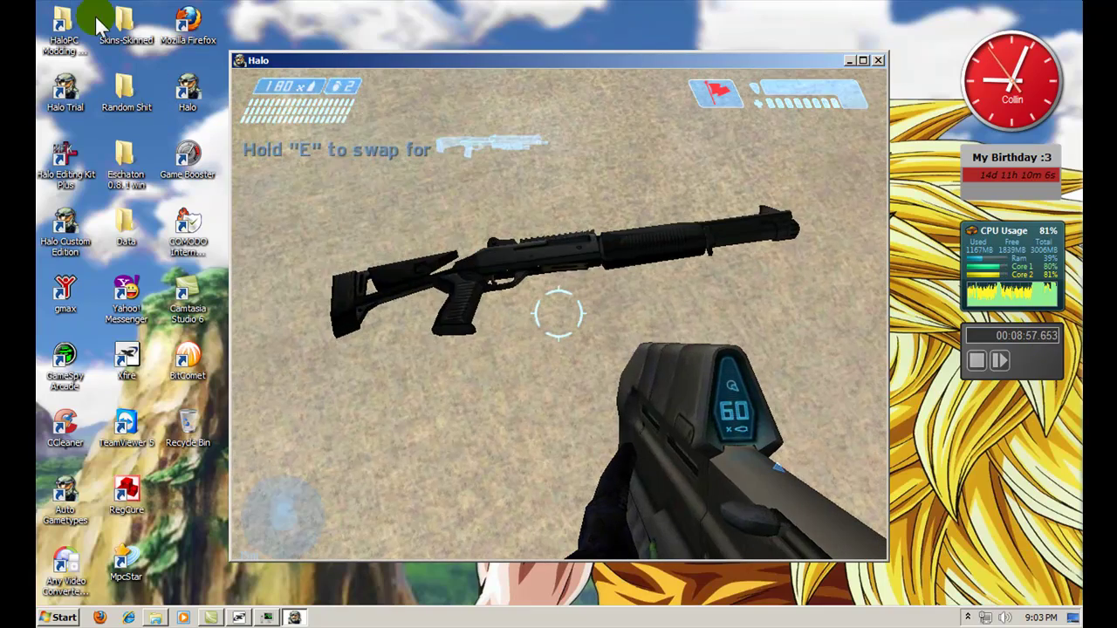
{"action": "key", "text": "e"}
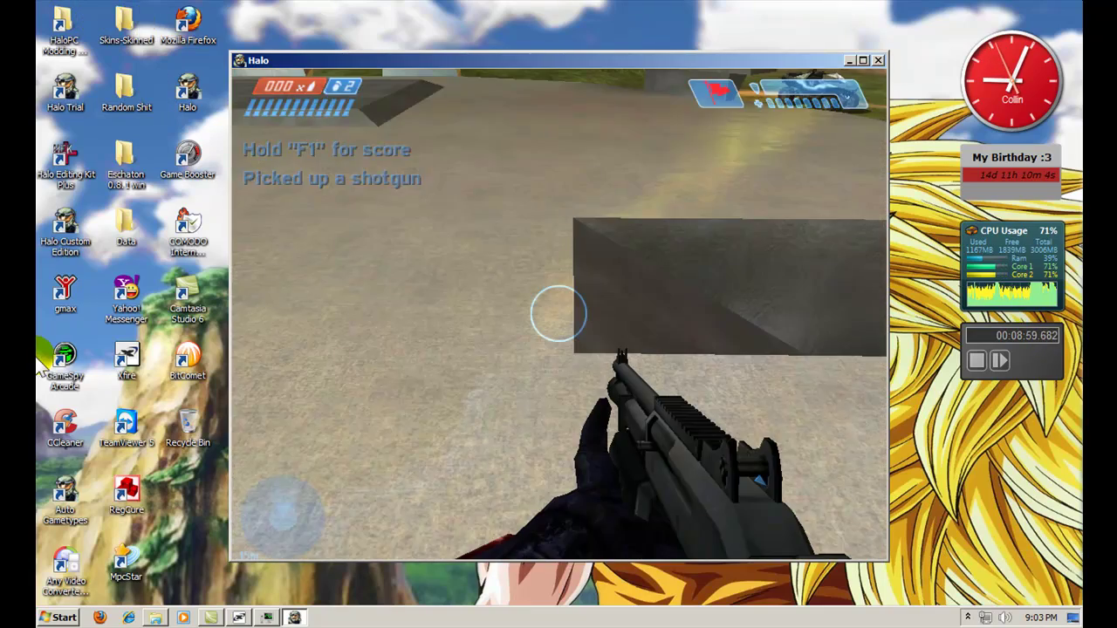
Step: Drop off the base, grab fragmentation grenades, walk back, and switch between carried weapons
{"action": "key", "text": "w"}
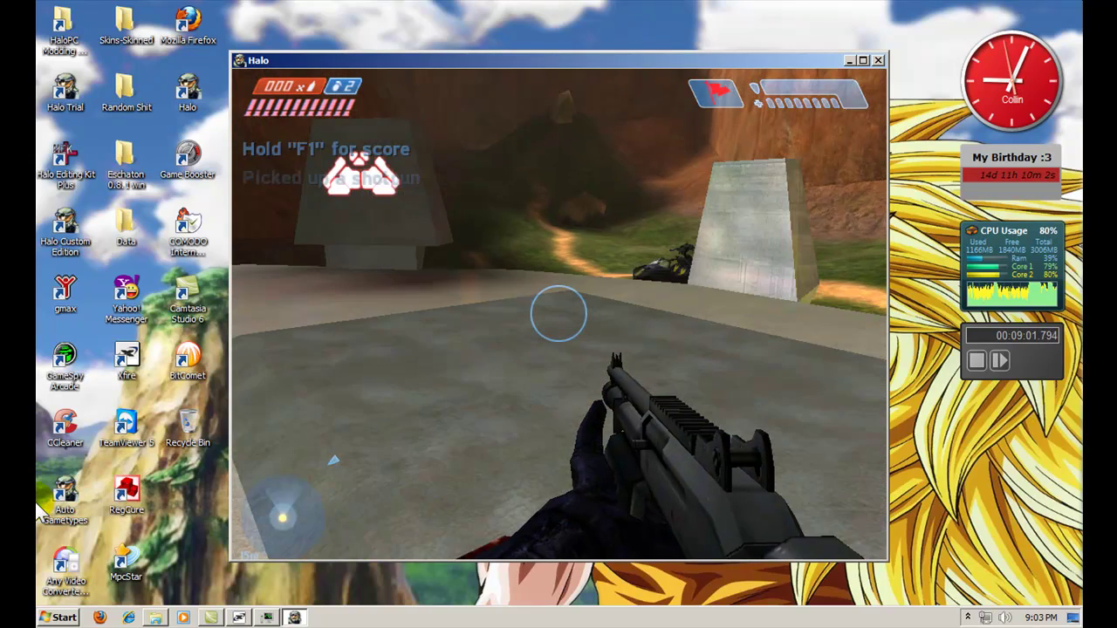
{"action": "key", "text": "w"}
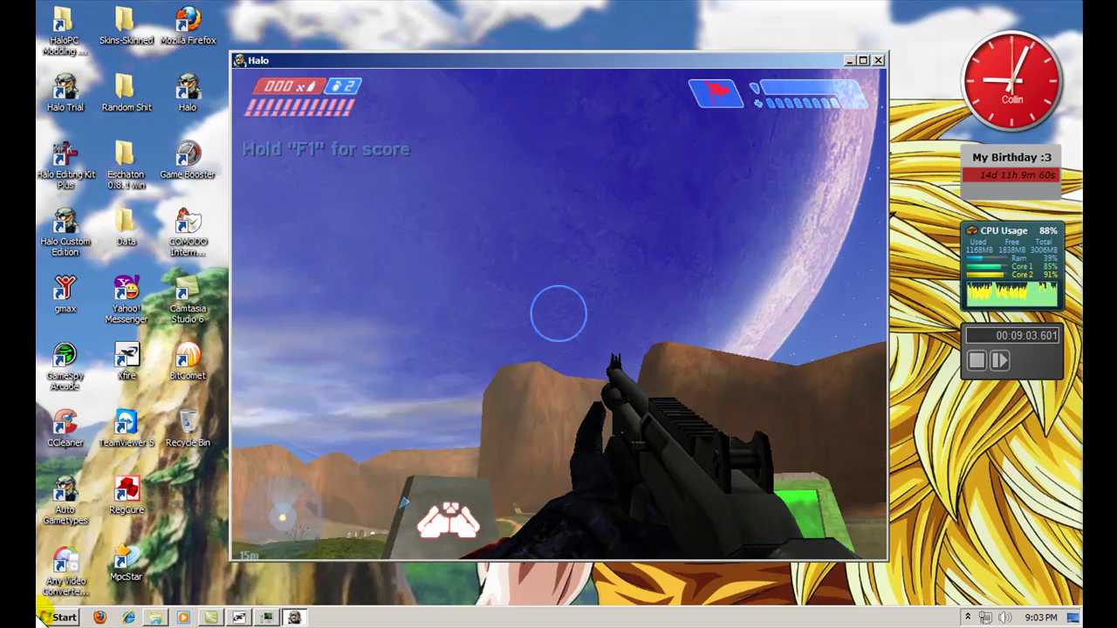
{"action": "key", "text": "w"}
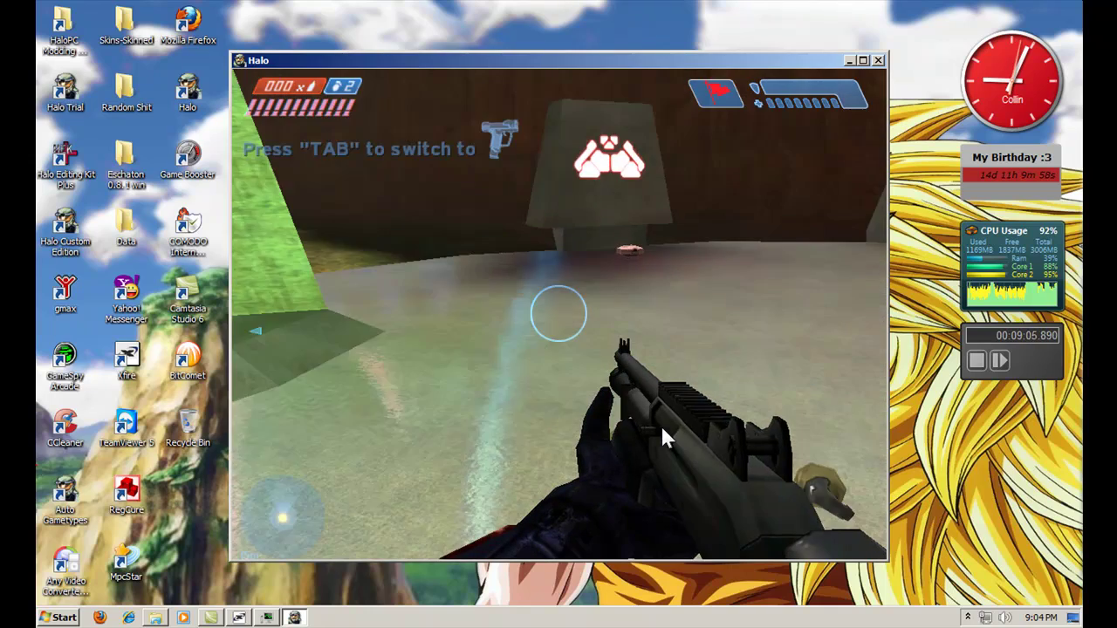
{"action": "key", "text": "w"}
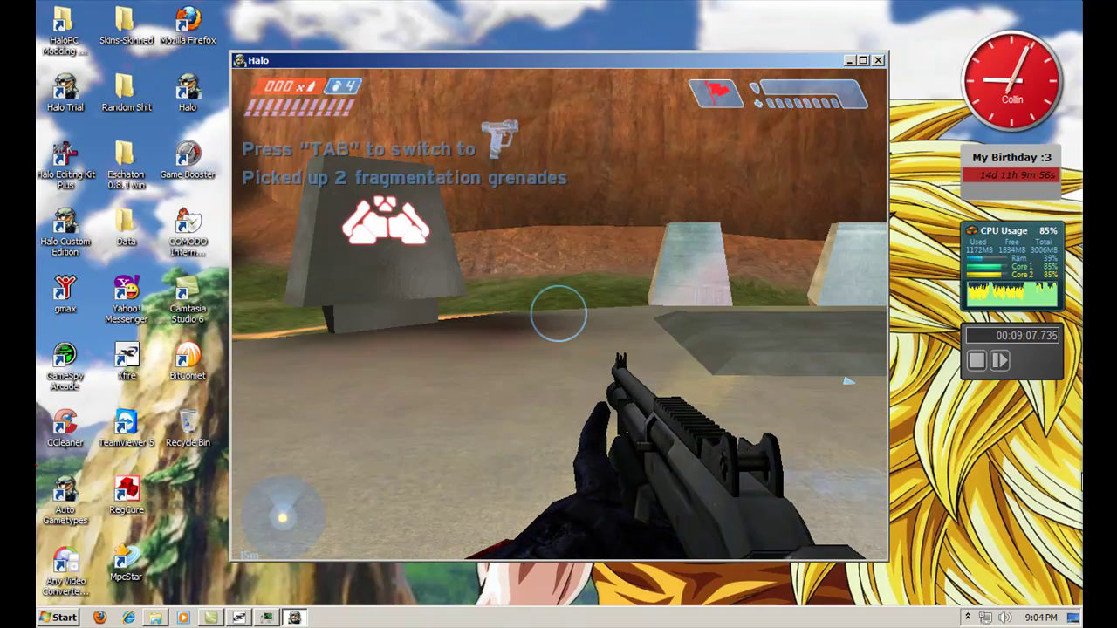
{"action": "key", "text": "w"}
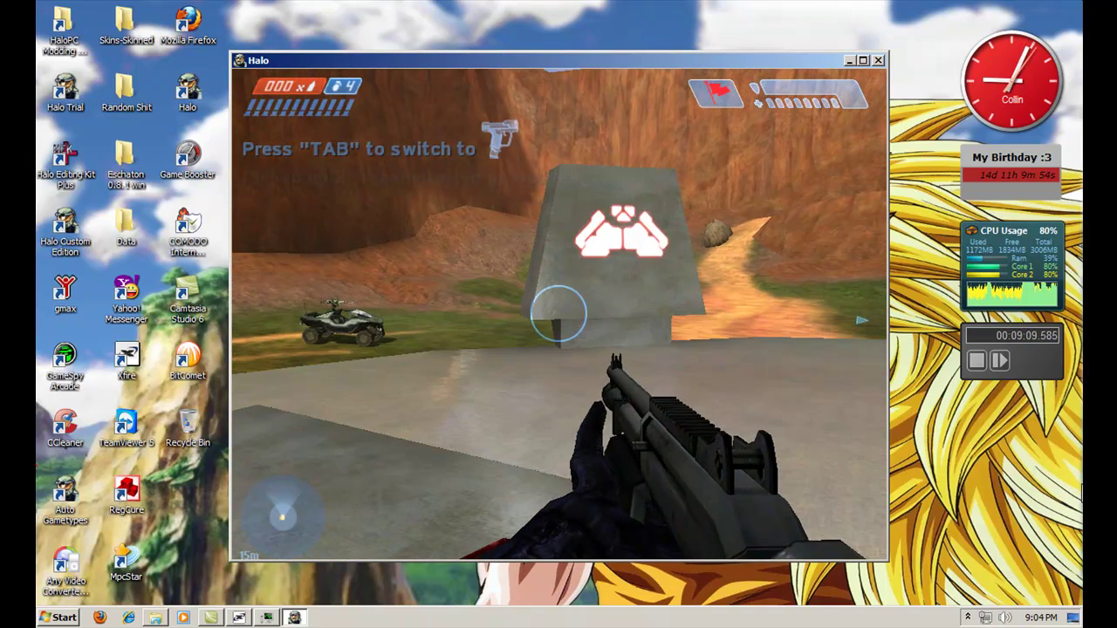
{"action": "key", "text": "Tab"}
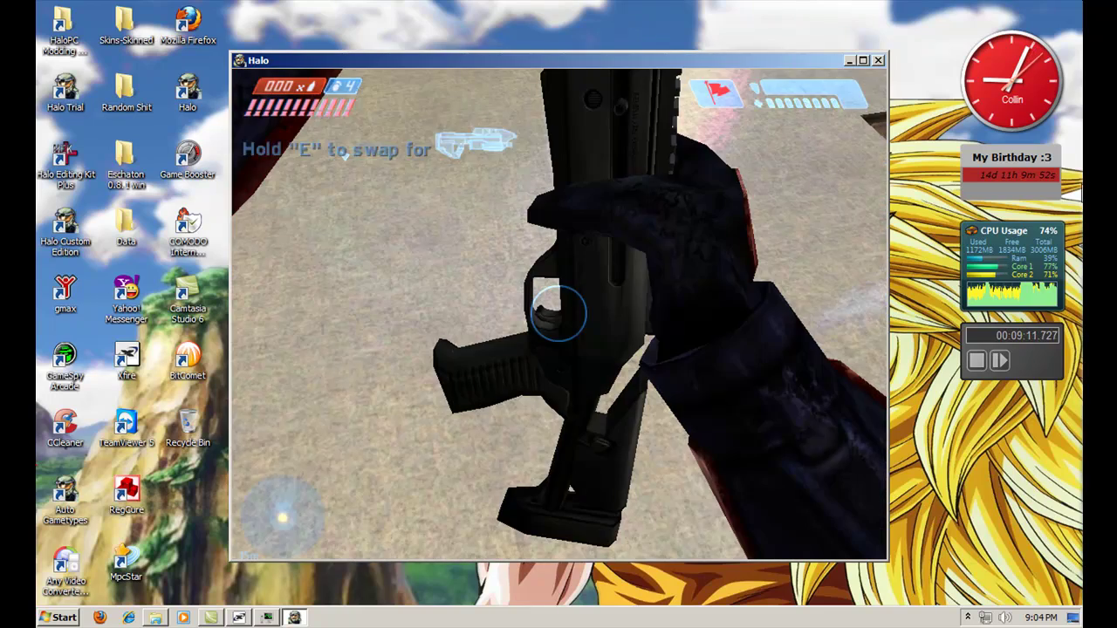
Step: Run debug_camera_load in the console to view the Spartan in third person
{"action": "key", "text": "w"}
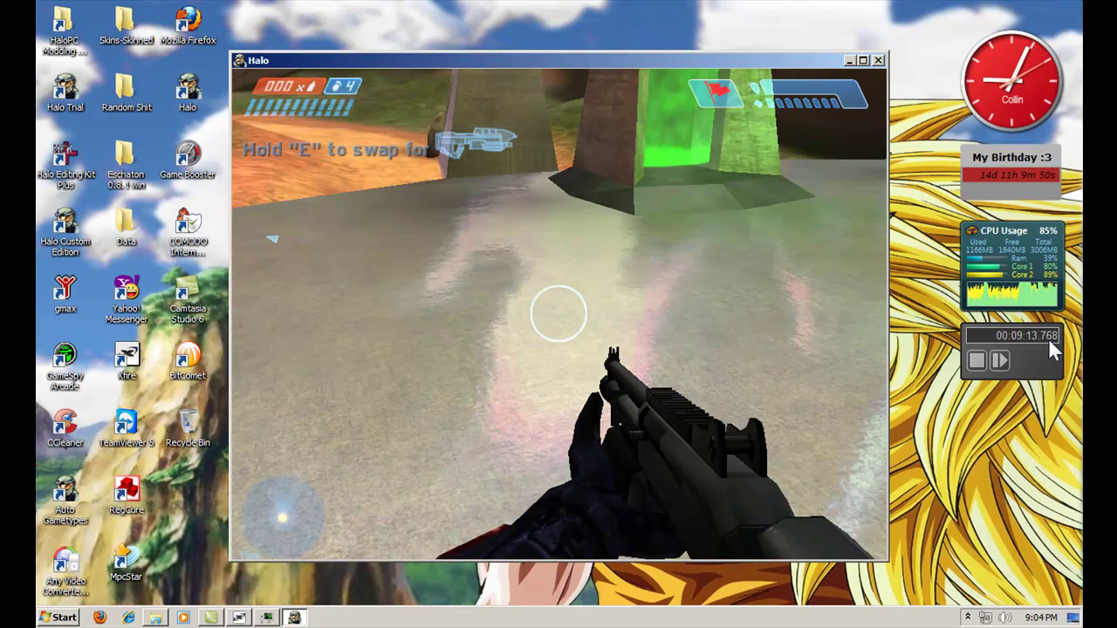
{"action": "type", "text": "debug_camera_sav"}
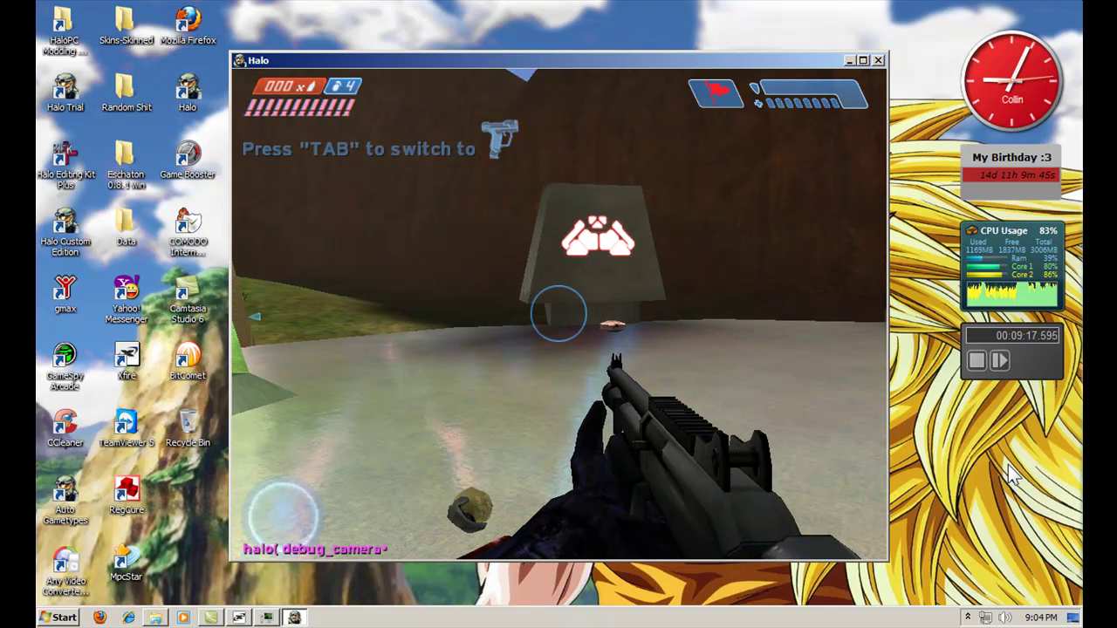
{"action": "key", "text": "BackSpace"}
{"action": "key", "text": "BackSpace"}
{"action": "key", "text": "BackSpace"}
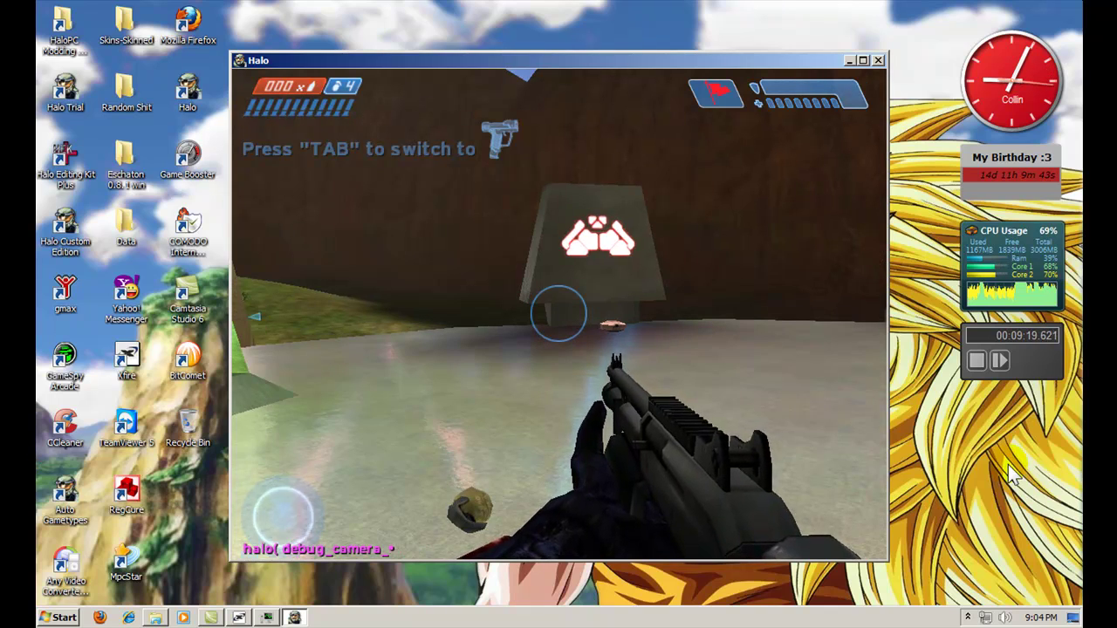
{"action": "type", "text": "load"}
{"action": "key", "text": "Return"}
{"action": "type", "text": "w"}
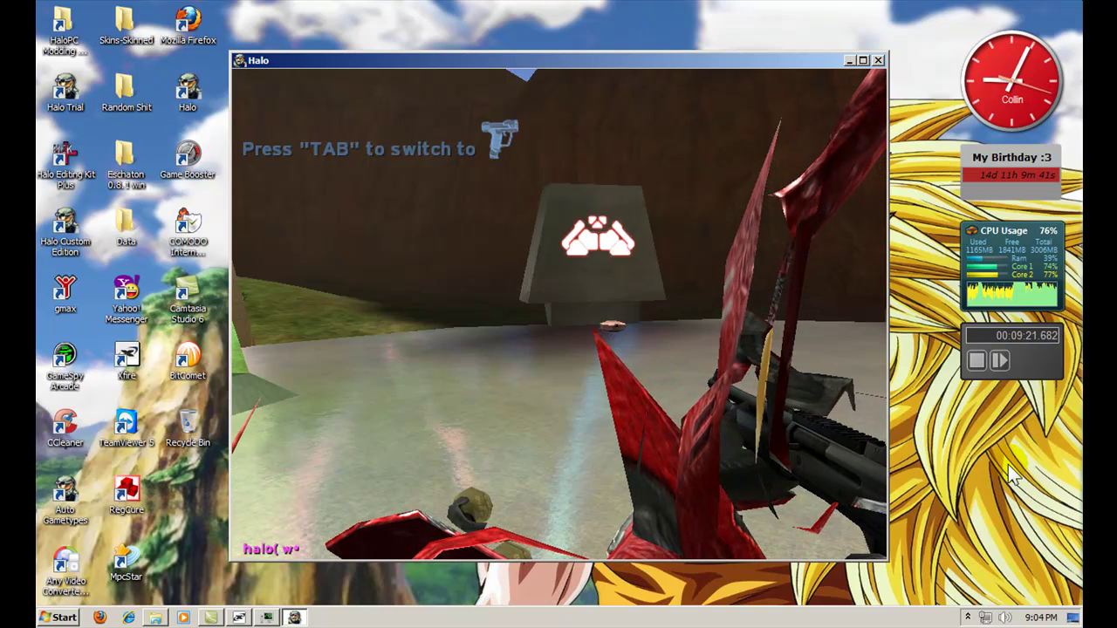
{"action": "key", "text": "Escape"}
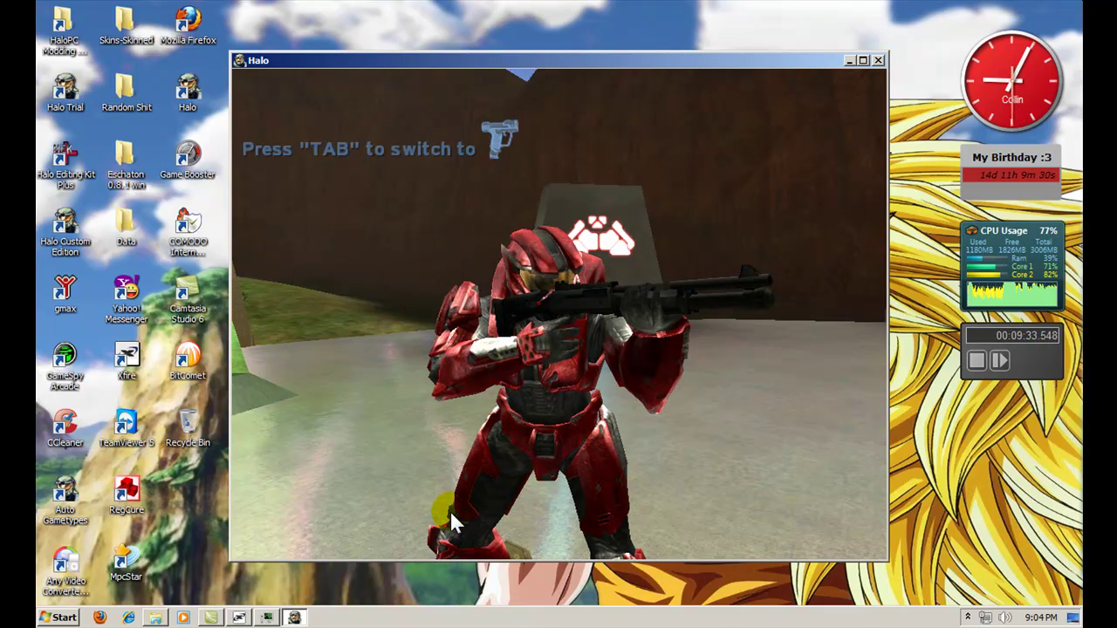
Step: Switch the Spartan to the pistol, then close Halo from the Start menu
{"action": "key", "text": "Tab"}
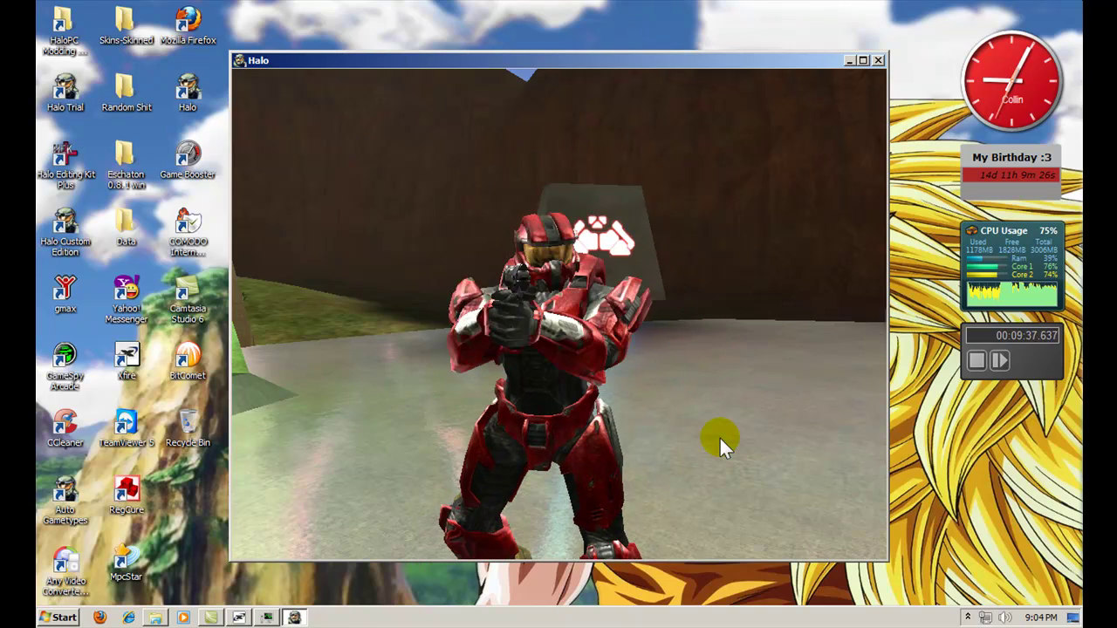
{"action": "key", "text": "super"}
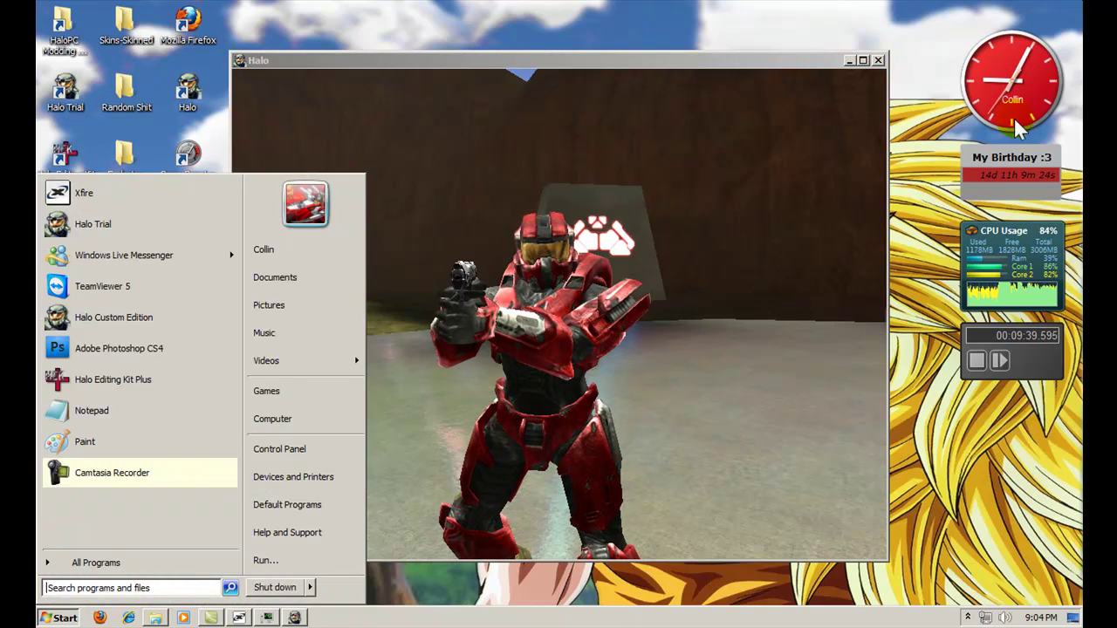
{"action": "left_click", "coordinate": [877, 60]}
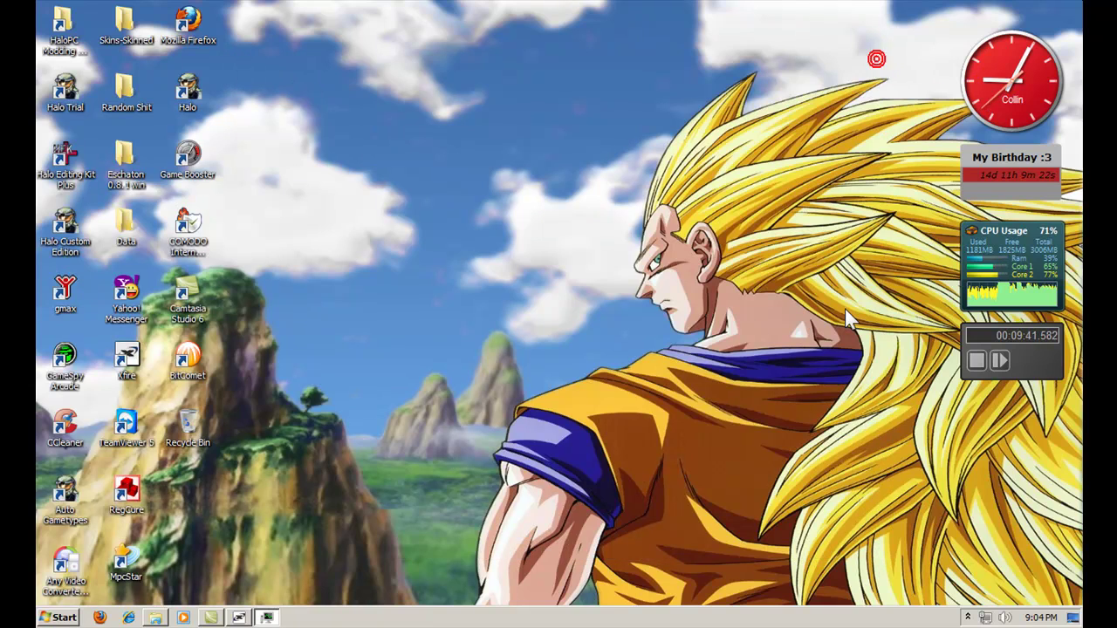